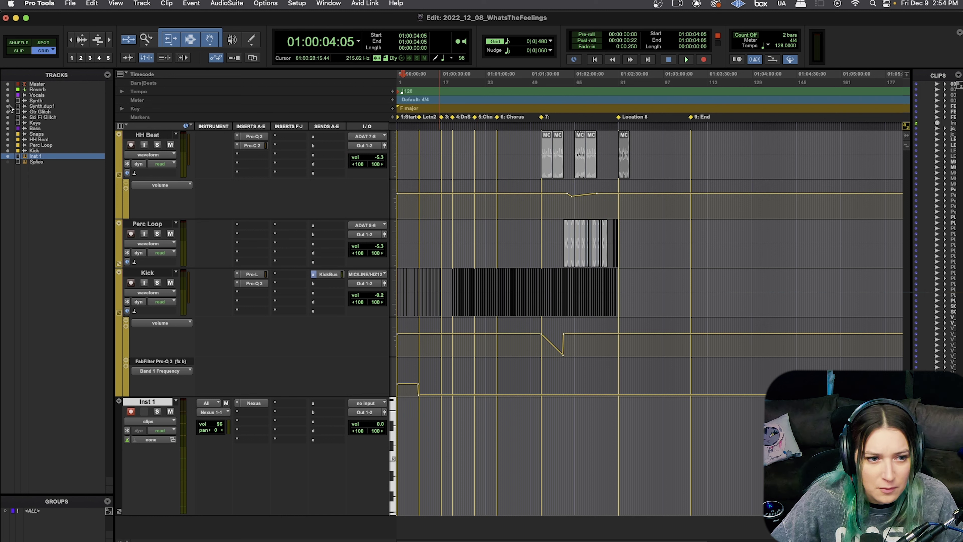
Check the installed Pro Tools version and credits, then dismiss the splash
{"action": "left_click", "coordinate": [38, 4]}
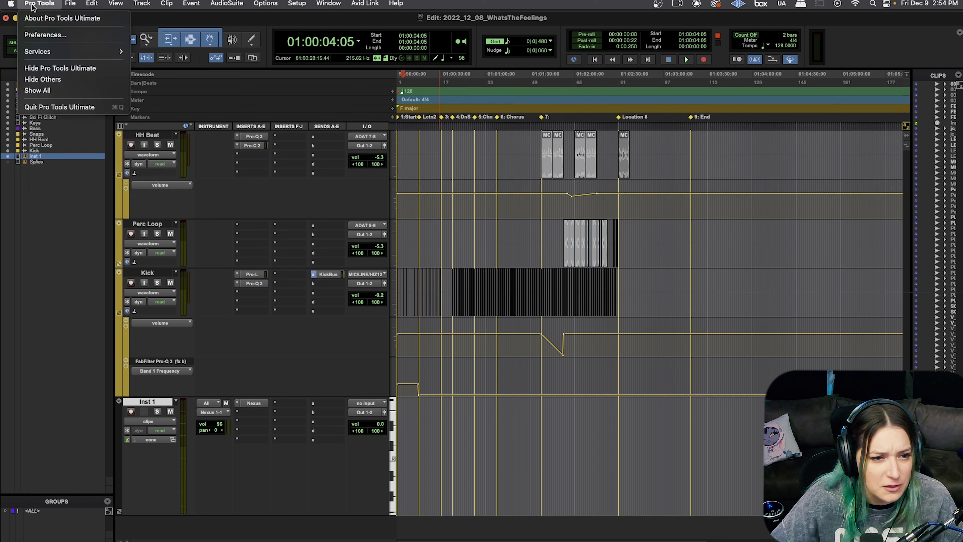
{"action": "left_click", "coordinate": [43, 19]}
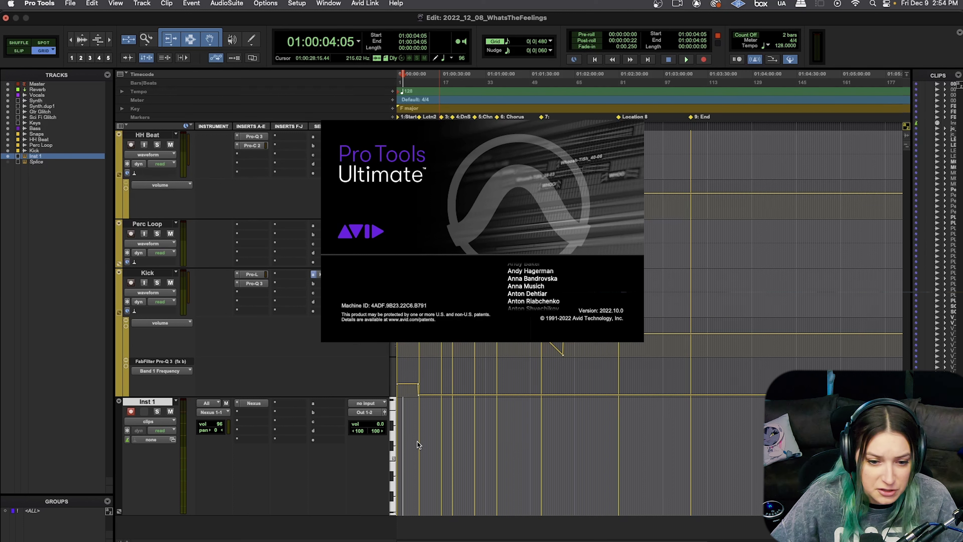
{"action": "left_click", "coordinate": [418, 315]}
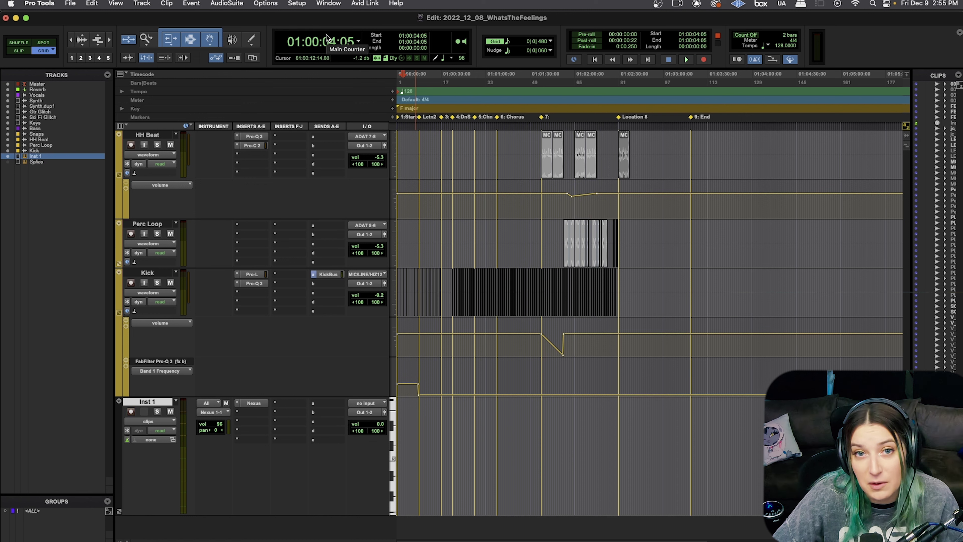
Browse the Event menu's MIDI editing commands without choosing one
{"action": "left_click", "coordinate": [197, 3]}
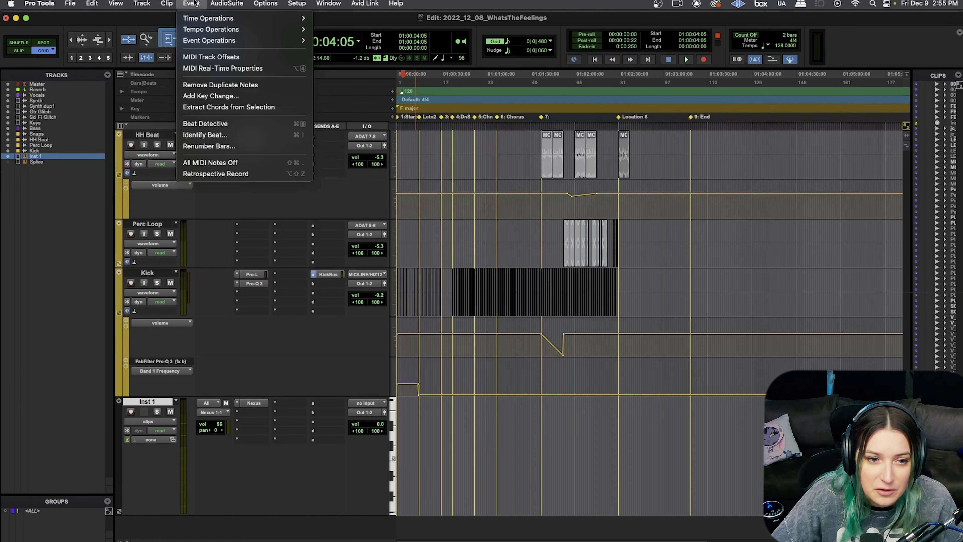
{"action": "mouse_move", "coordinate": [226, 40]}
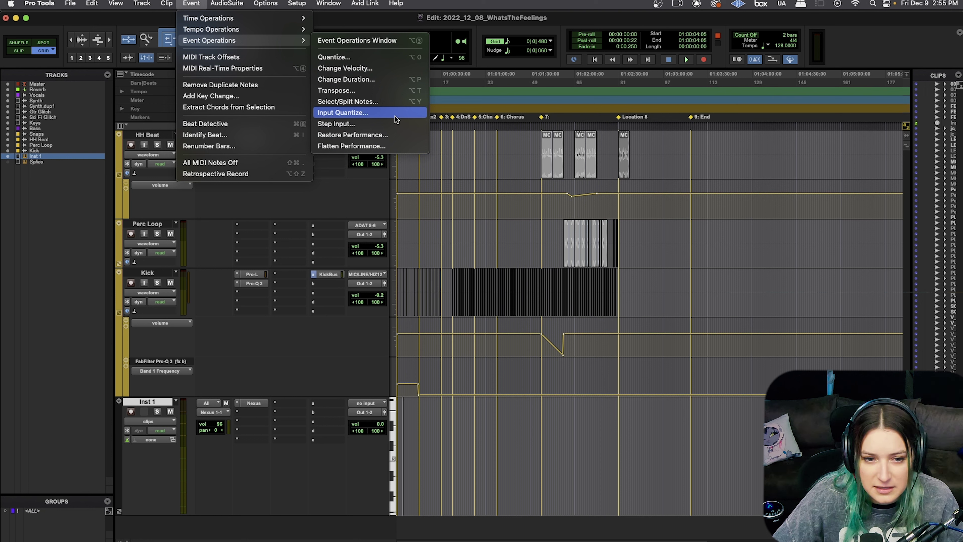
{"action": "left_click", "coordinate": [846, 48]}
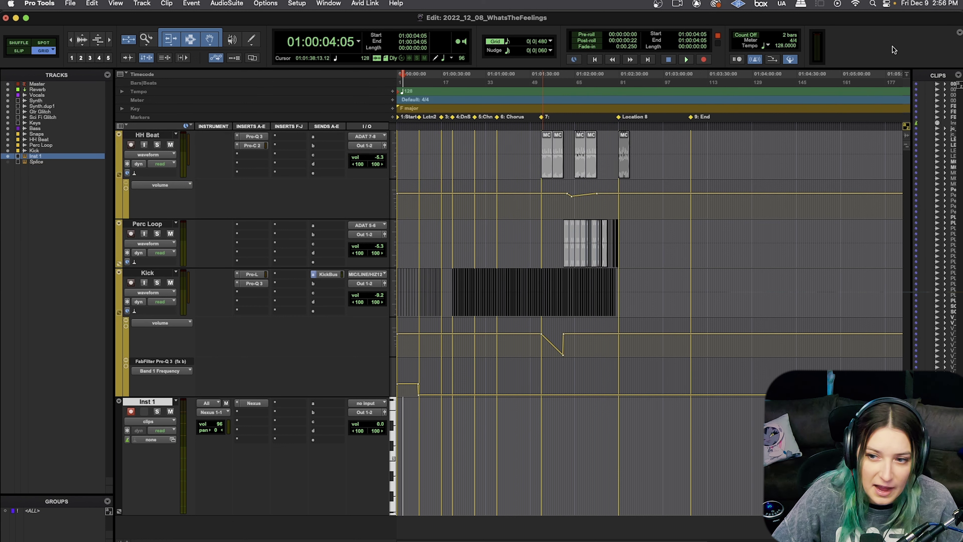
Hide the MIDI Controls and Transport groups from the Edit window toolbar
{"action": "left_click", "coordinate": [959, 34]}
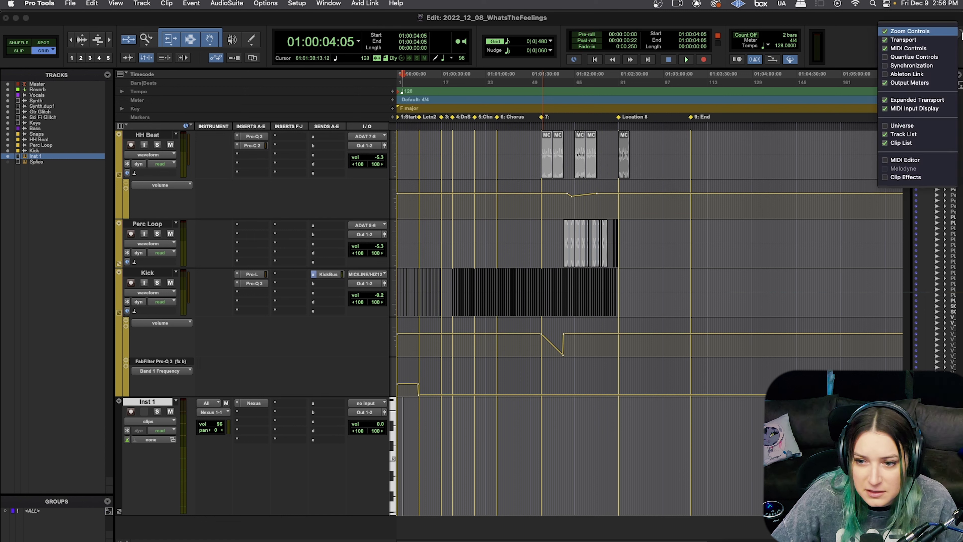
{"action": "left_click", "coordinate": [942, 49]}
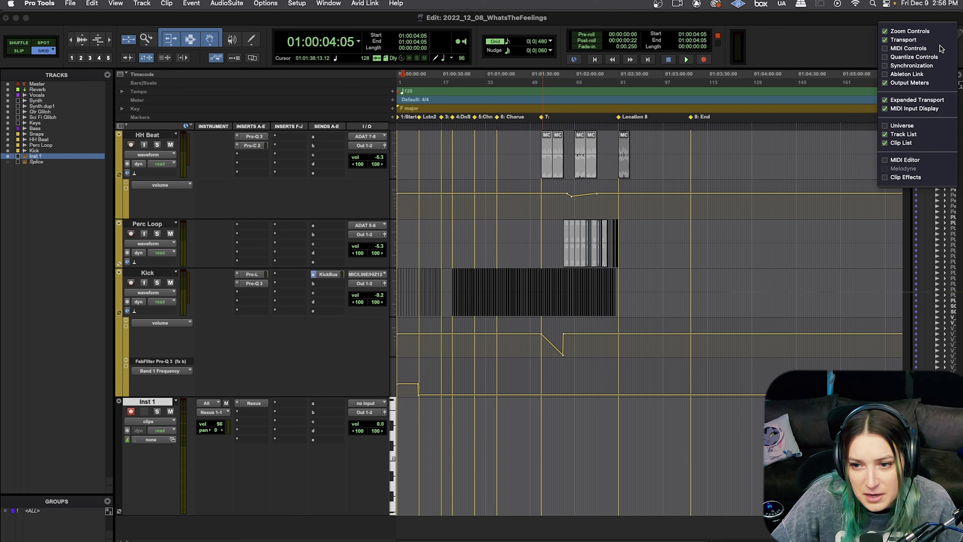
{"action": "left_click", "coordinate": [922, 40]}
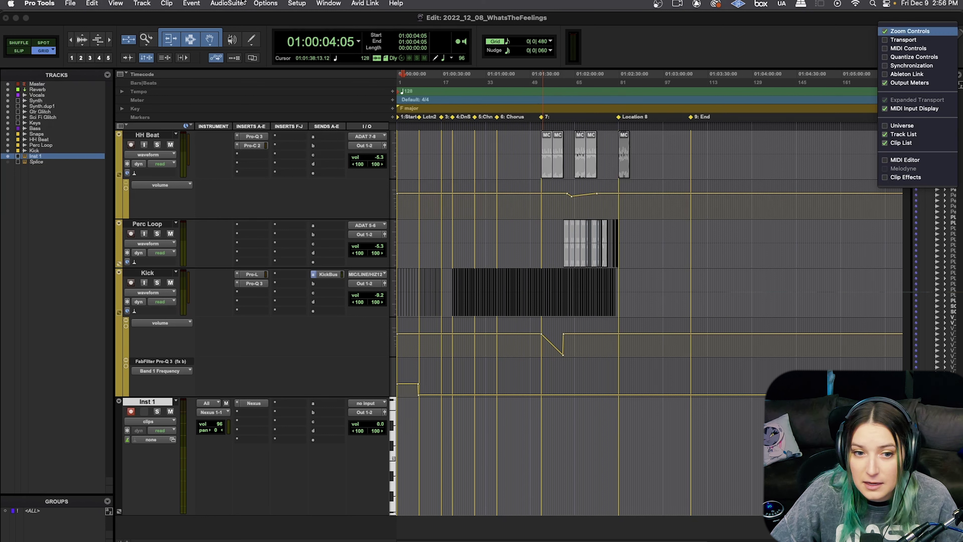
Open the floating Transport window from the Window menu, reposition it, then close it
{"action": "left_click", "coordinate": [329, 3]}
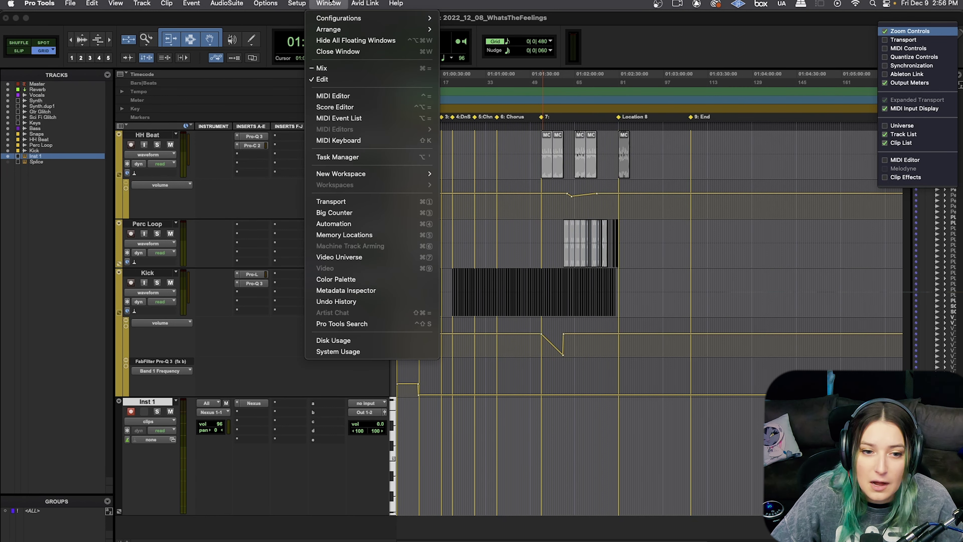
{"action": "left_click", "coordinate": [368, 198]}
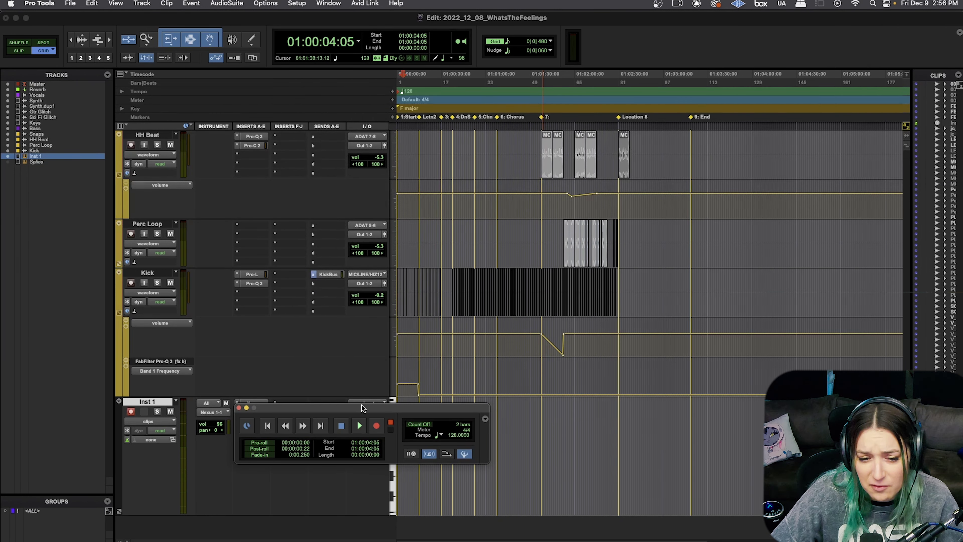
{"action": "left_click_drag", "start_coordinate": [234, 414], "coordinate": [482, 323]}
{"action": "left_click", "coordinate": [488, 317]}
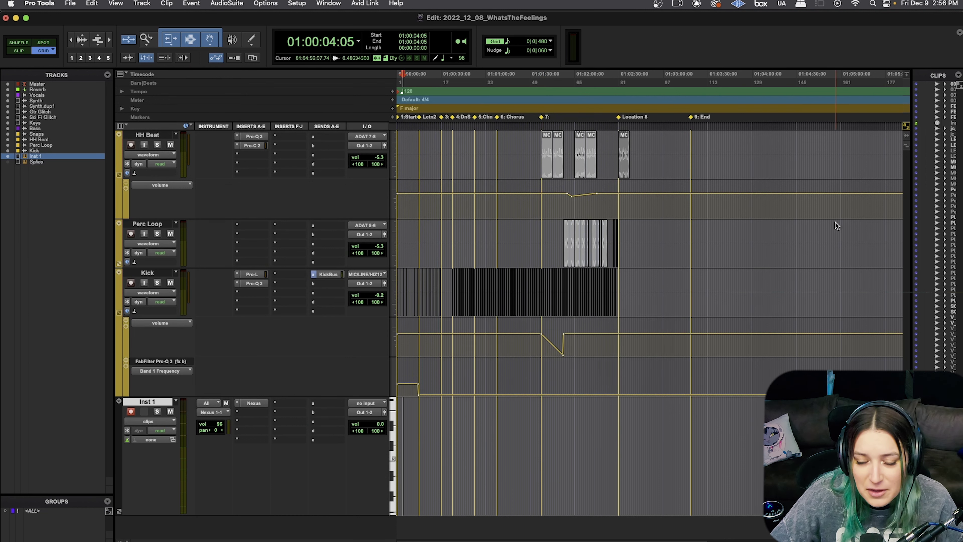
Show the Transport and MIDI Controls groups in the toolbar again
{"action": "left_click", "coordinate": [960, 37]}
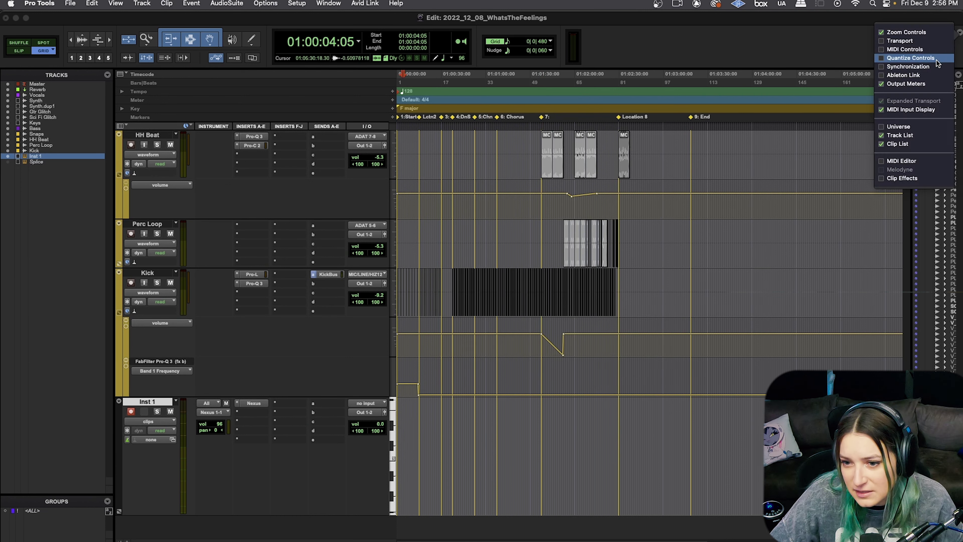
{"action": "left_click", "coordinate": [926, 40]}
{"action": "left_click", "coordinate": [930, 49]}
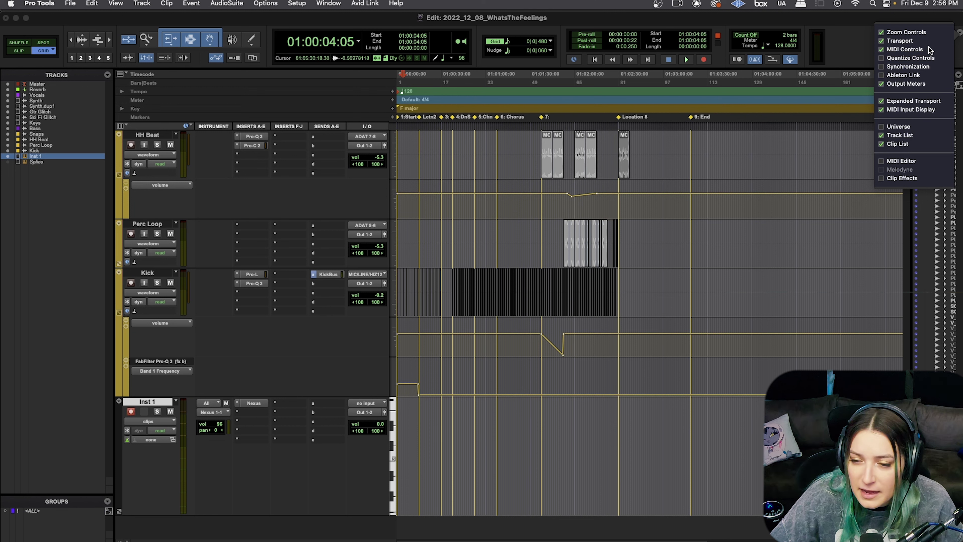
Add Quantize Controls to the toolbar and open the Quantize event operation with Option-0
{"action": "left_click", "coordinate": [932, 60]}
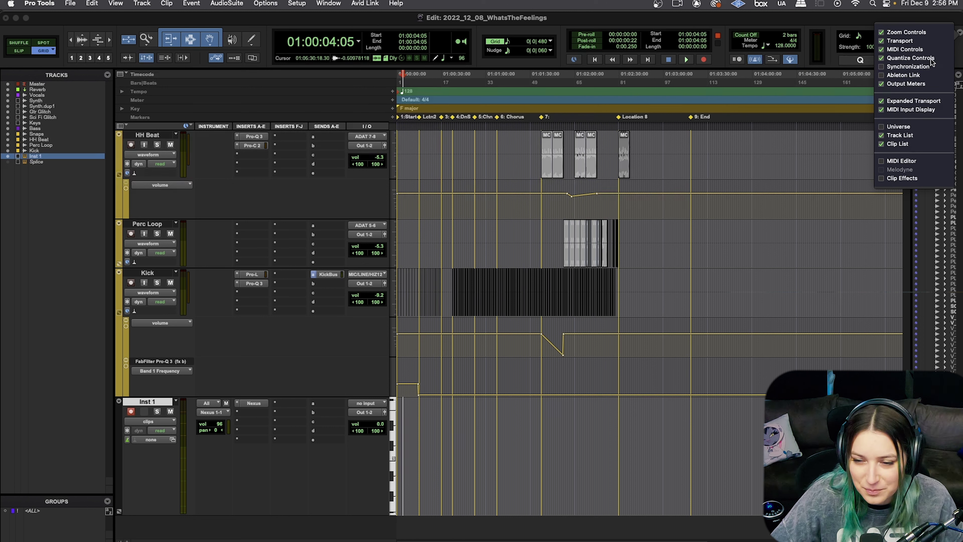
{"action": "left_click", "coordinate": [960, 35]}
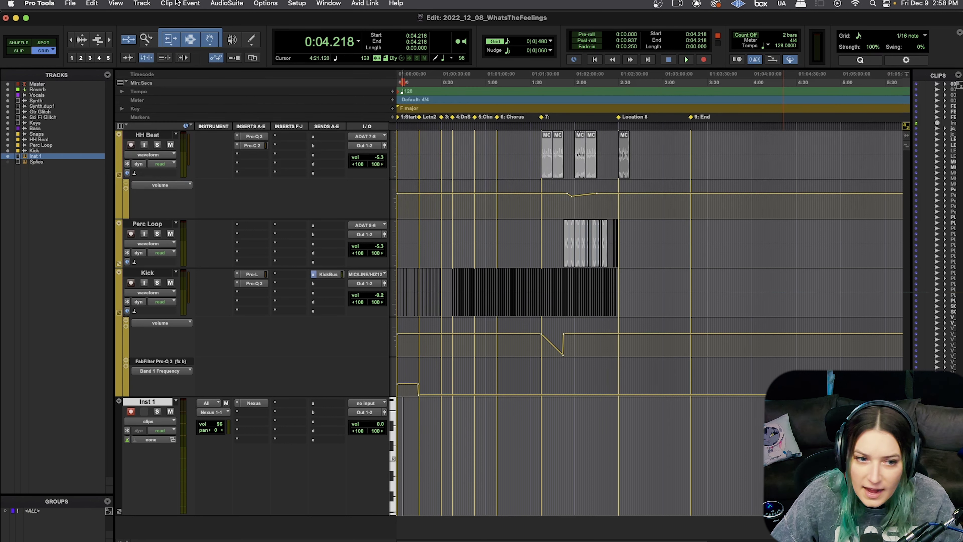
{"action": "left_click", "coordinate": [186, 2]}
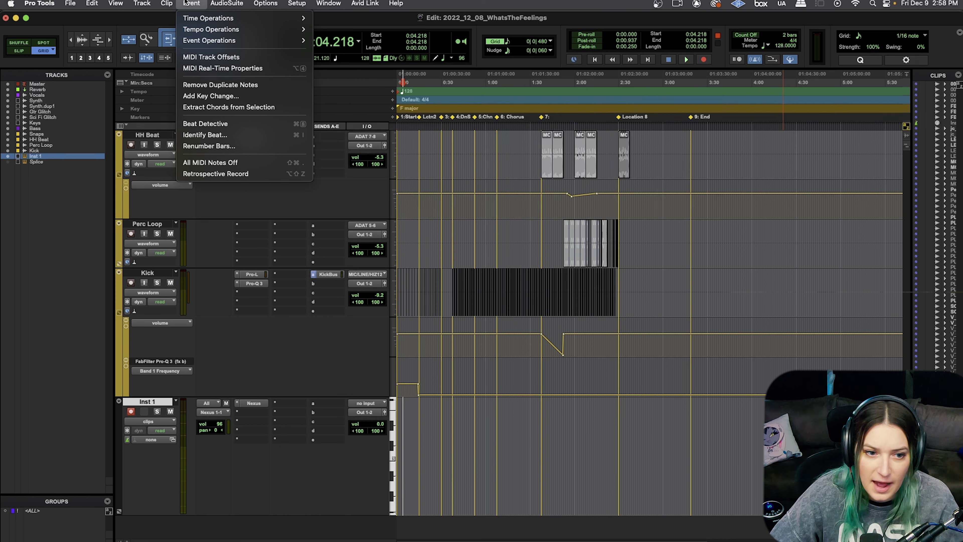
{"action": "mouse_move", "coordinate": [222, 43]}
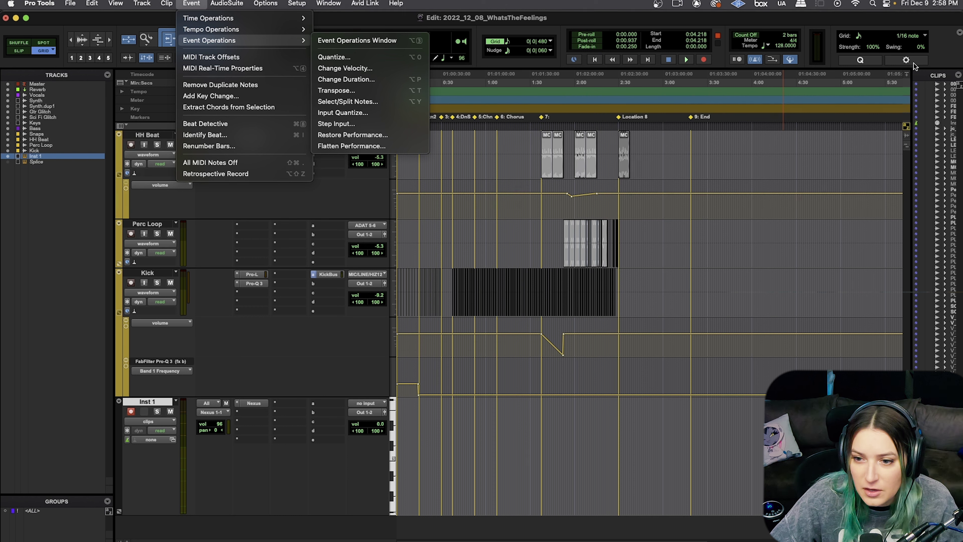
{"action": "key", "text": "alt+0"}
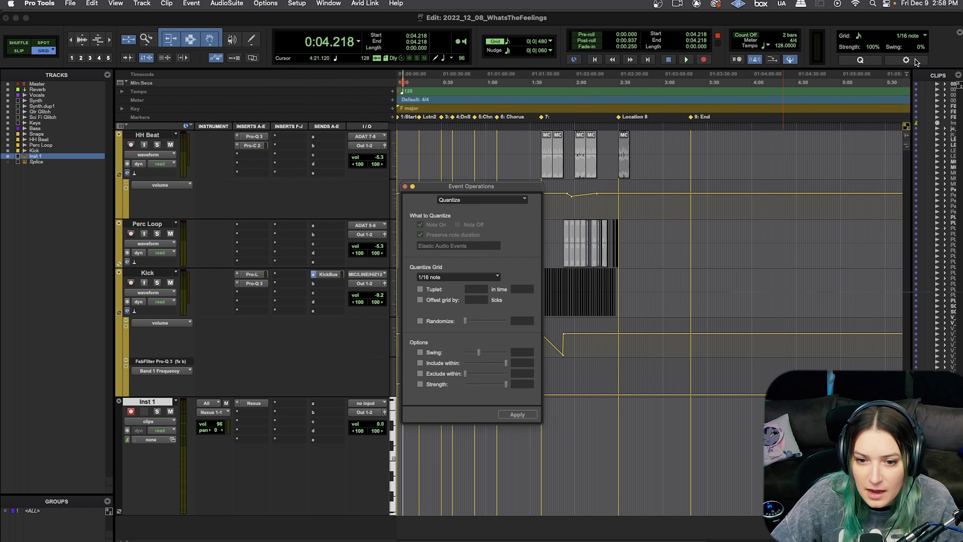
{"action": "left_click_drag", "start_coordinate": [518, 187], "coordinate": [597, 119]}
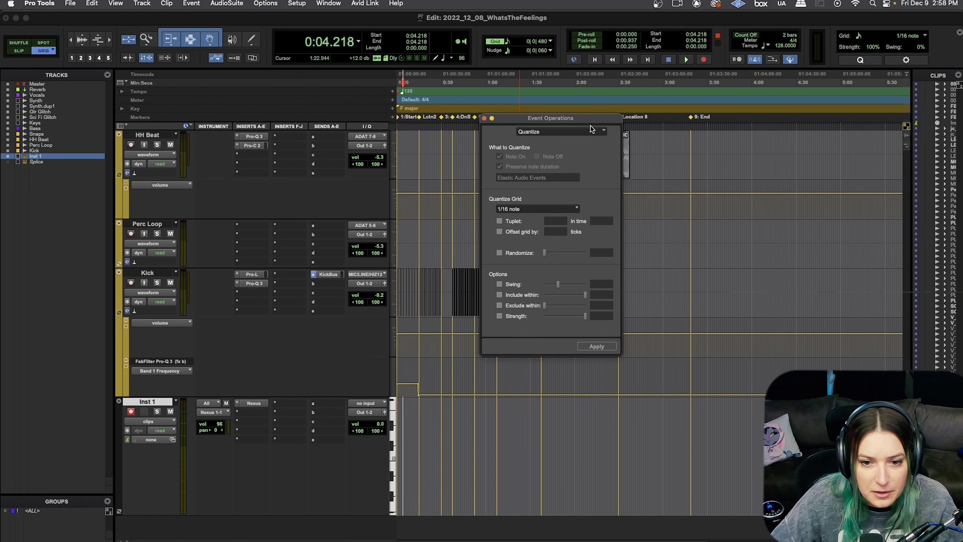
{"action": "left_click", "coordinate": [590, 131]}
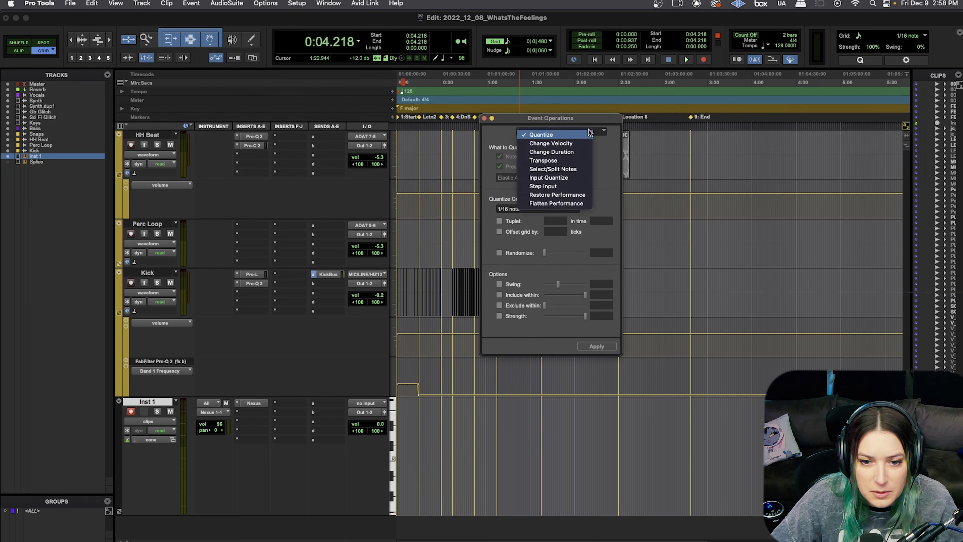
{"action": "left_click", "coordinate": [600, 164]}
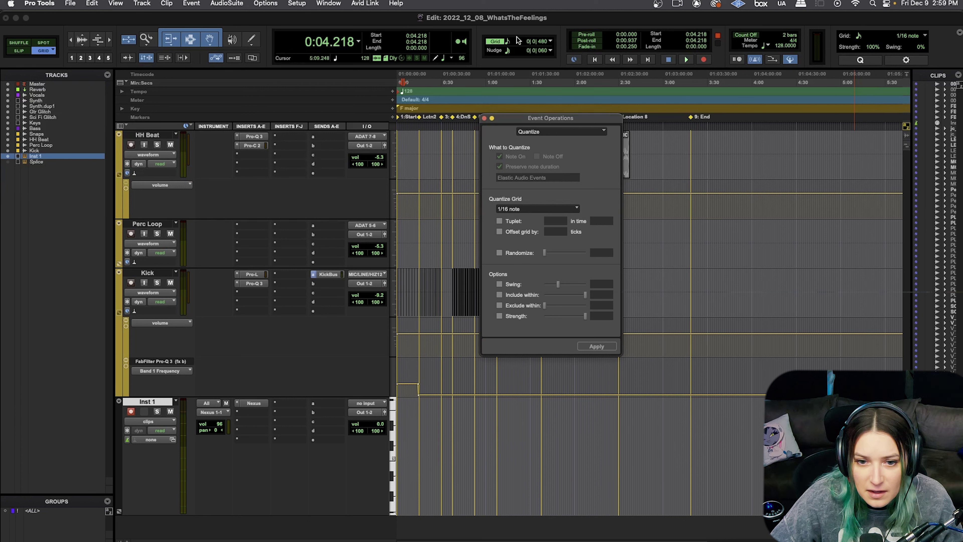
Set the quantize grid to 1/16 note and raise the quantize swing toward 15%
{"action": "left_click", "coordinate": [551, 40]}
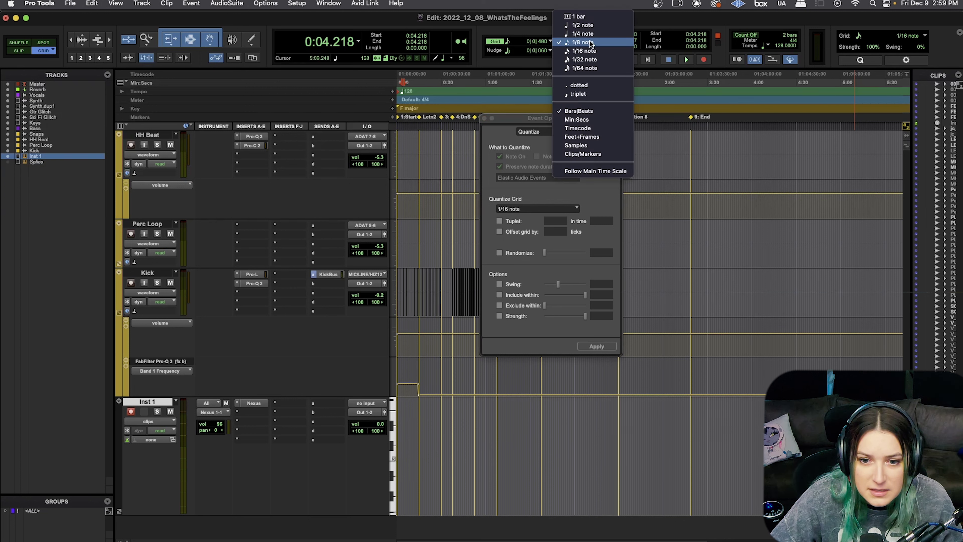
{"action": "left_click", "coordinate": [925, 35]}
{"action": "left_click", "coordinate": [926, 35]}
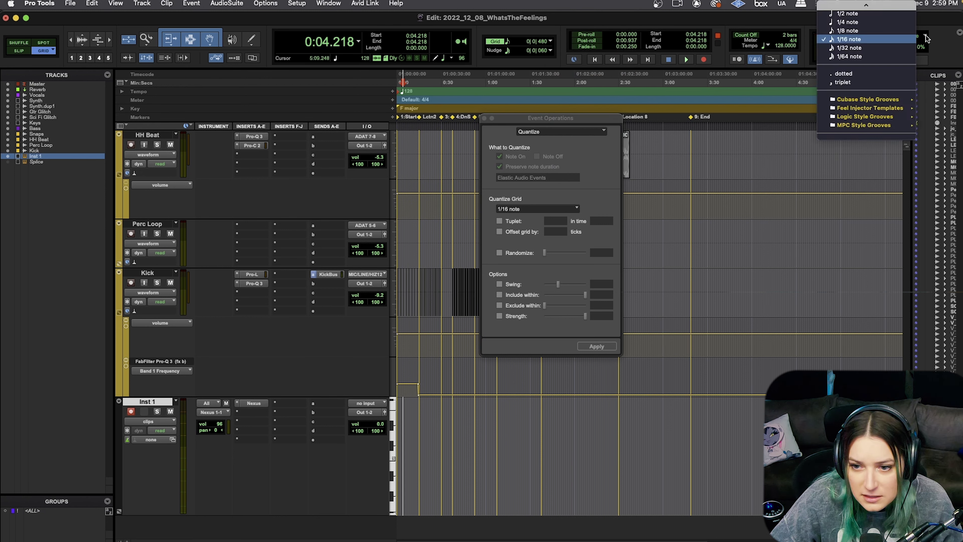
{"action": "left_click", "coordinate": [900, 37]}
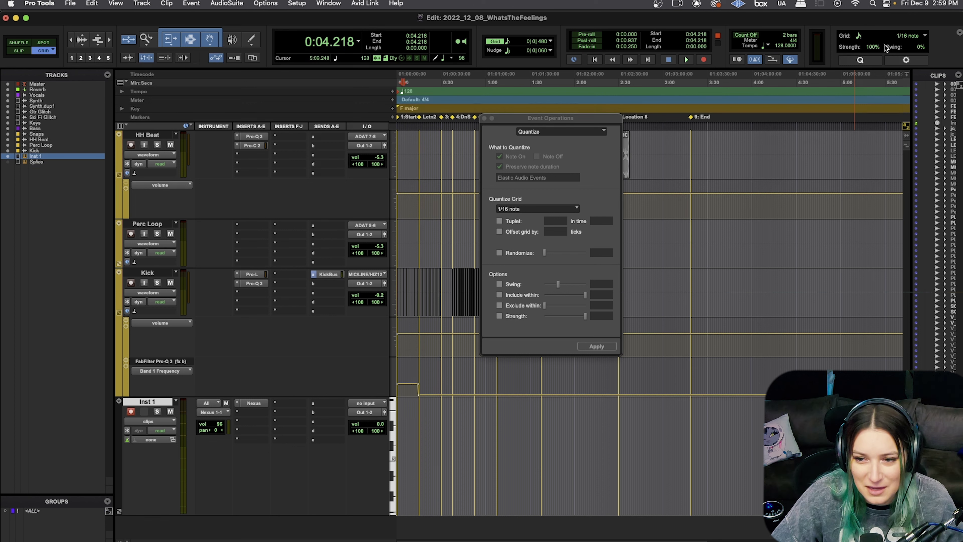
{"action": "left_click", "coordinate": [906, 60]}
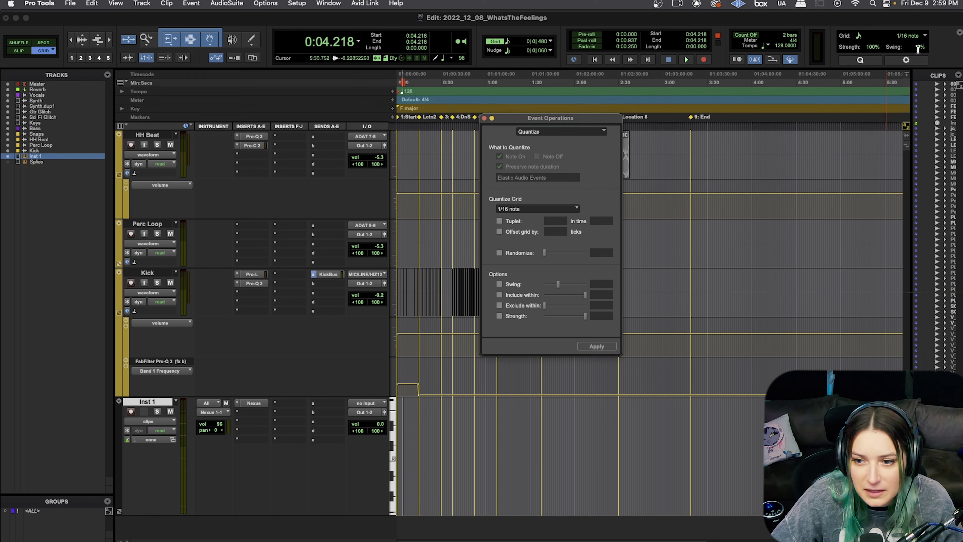
{"action": "left_click_drag", "start_coordinate": [919, 49], "coordinate": [924, 31]}
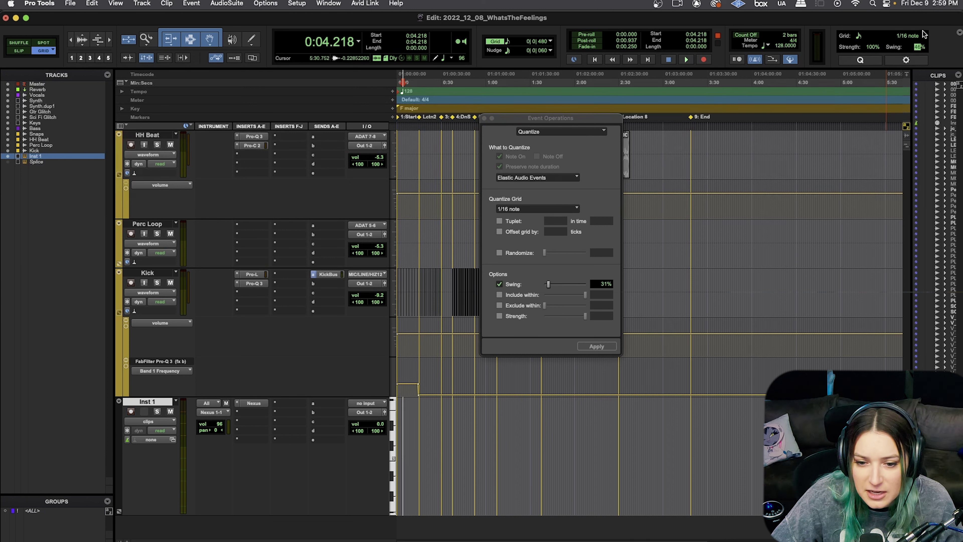
Turn quantize swing off at 0% and close the Event Operations window
{"action": "left_click_drag", "start_coordinate": [550, 284], "coordinate": [549, 285]}
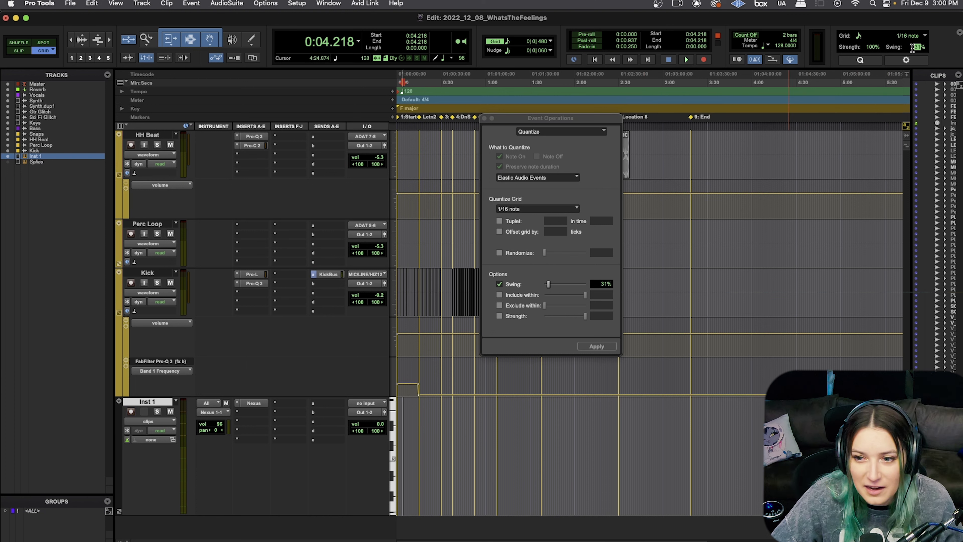
{"action": "left_click", "coordinate": [501, 285]}
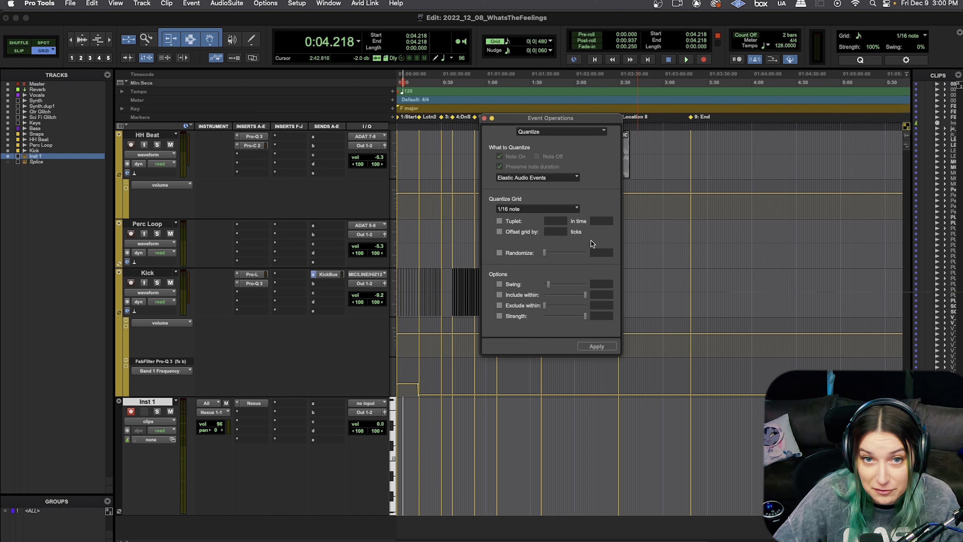
{"action": "left_click", "coordinate": [886, 45]}
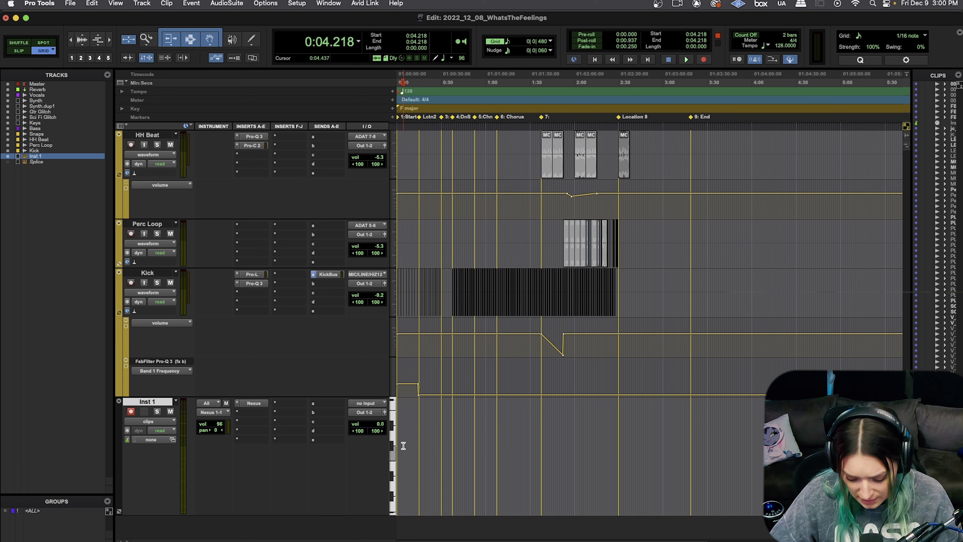
{"action": "key", "text": "super+bracketright"}
{"action": "key", "text": "super+bracketright"}
{"action": "key", "text": "super+bracketright"}
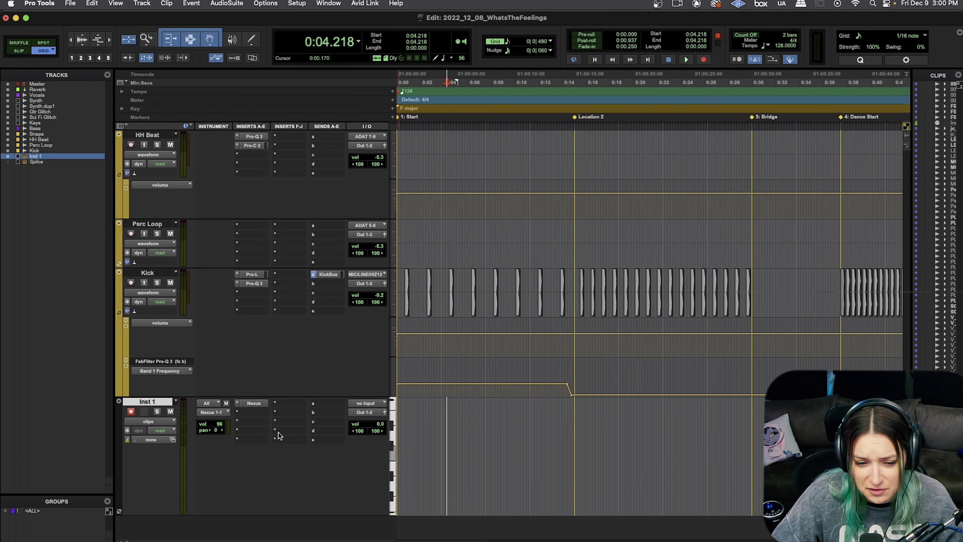
{"action": "left_click", "coordinate": [253, 403]}
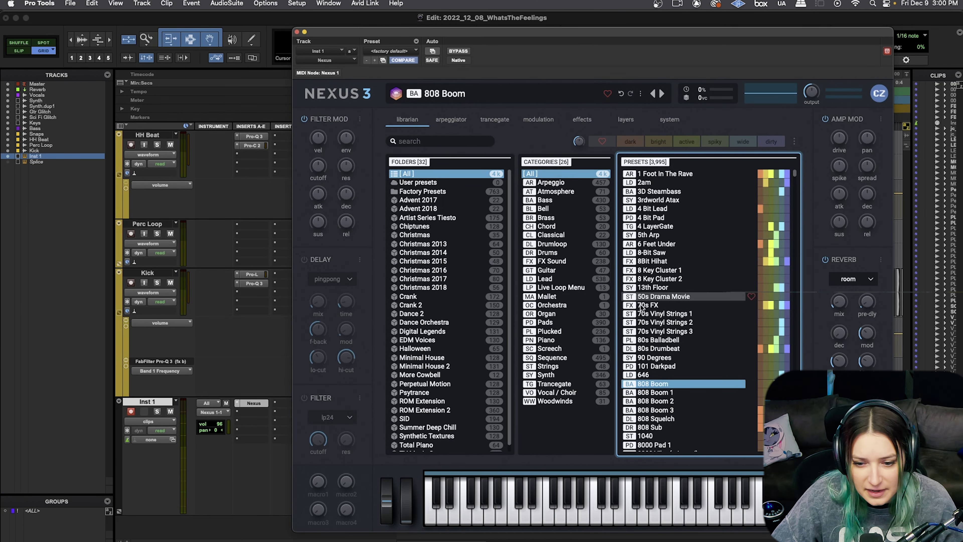
{"action": "left_click_drag", "start_coordinate": [678, 493], "coordinate": [549, 490]}
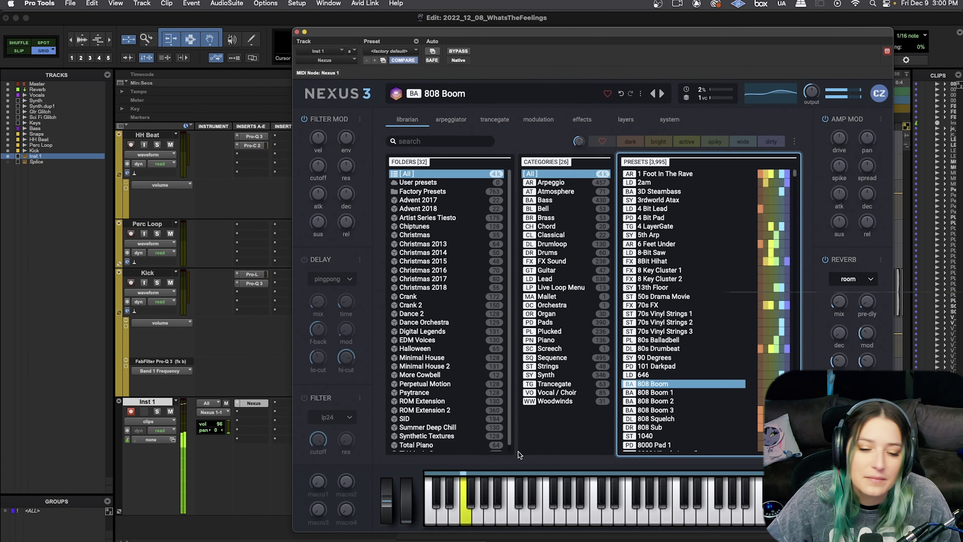
{"action": "left_click", "coordinate": [253, 404]}
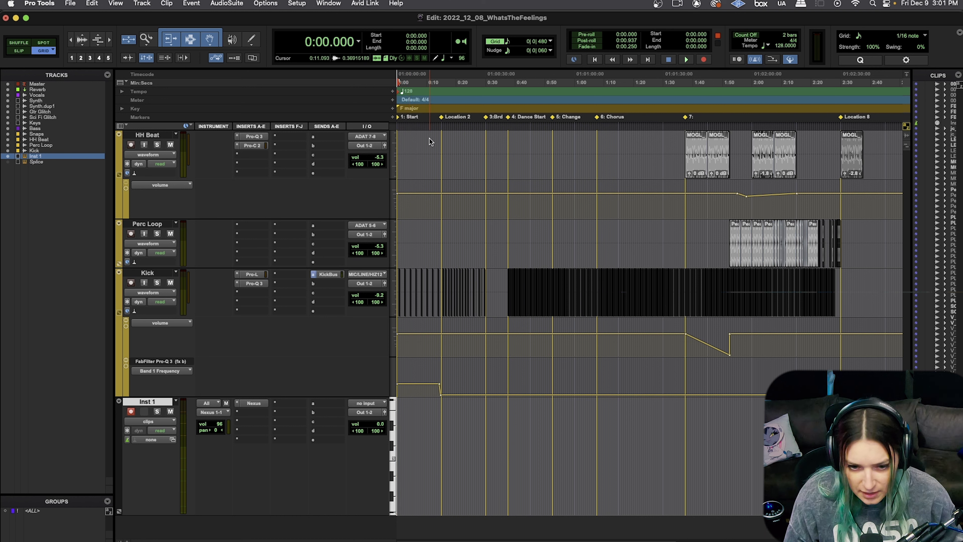
{"action": "key", "text": "space"}
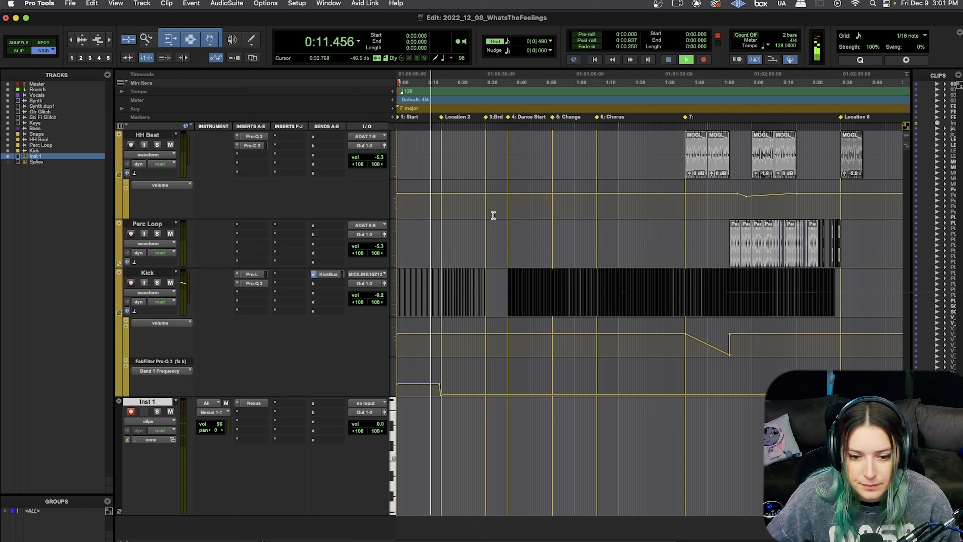
{"action": "key", "text": "space"}
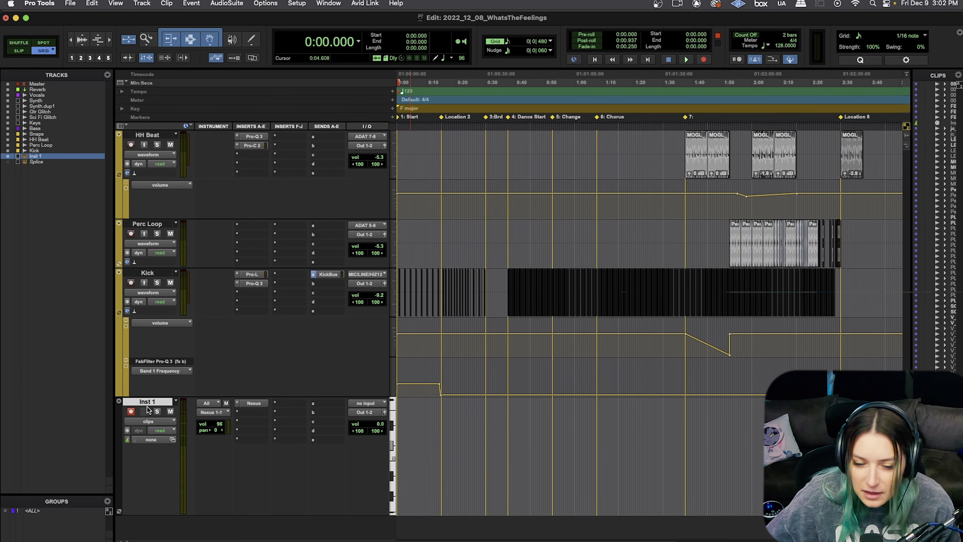
Arm Inst 1 and record a short MIDI clip of a few notes at the session start
{"action": "scroll", "coordinate": [153, 323], "scroll_direction": "up", "scroll_amount": 5}
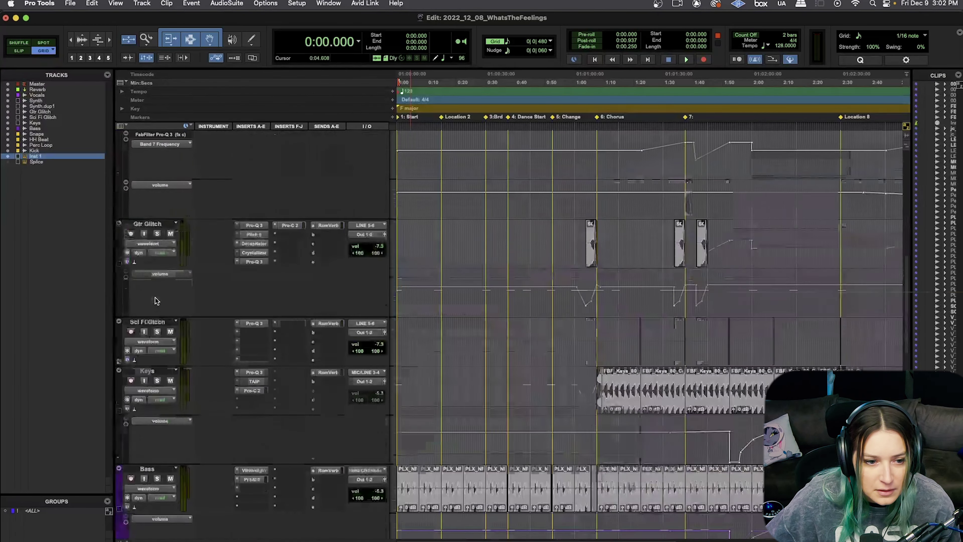
{"action": "scroll", "coordinate": [155, 301], "scroll_direction": "down", "scroll_amount": 6}
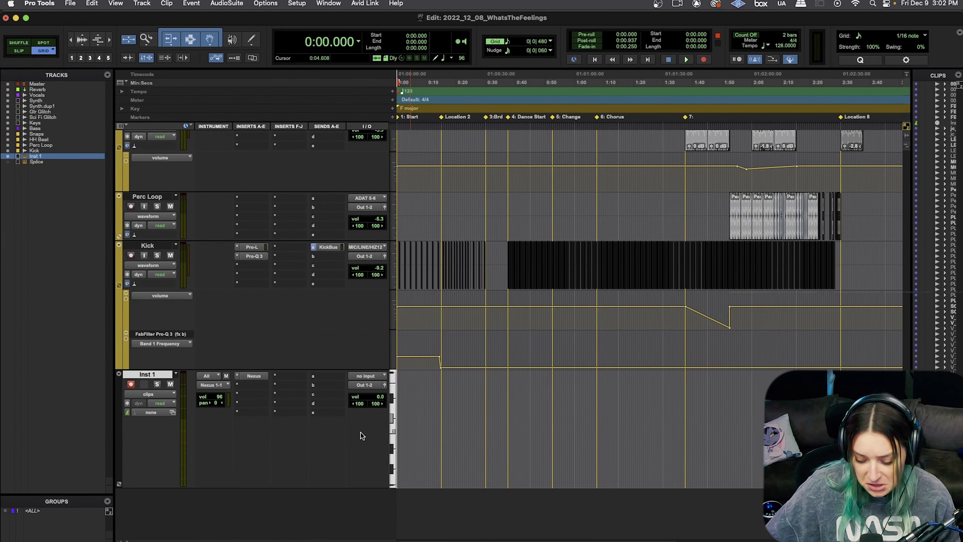
{"action": "key", "text": "shift+r"}
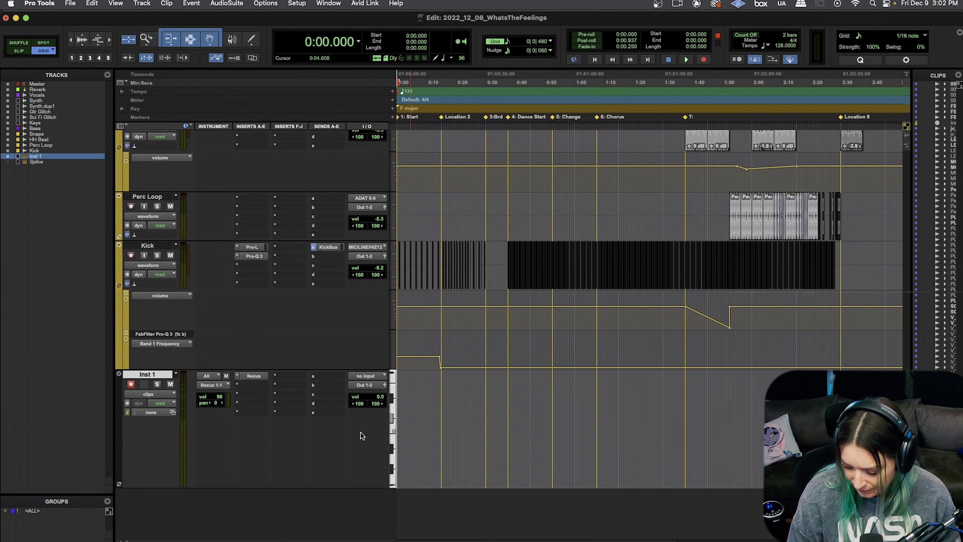
{"action": "key", "text": "super+space"}
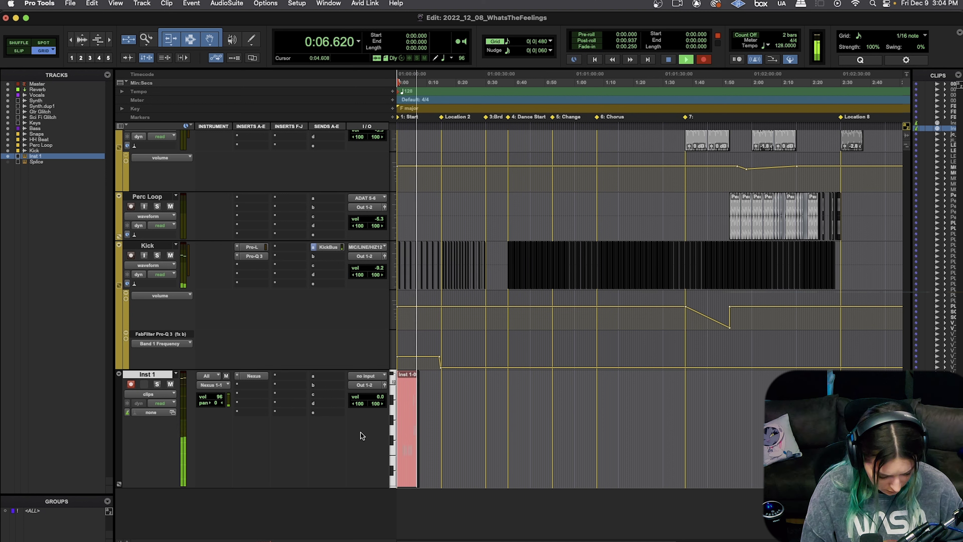
{"action": "key", "text": "space"}
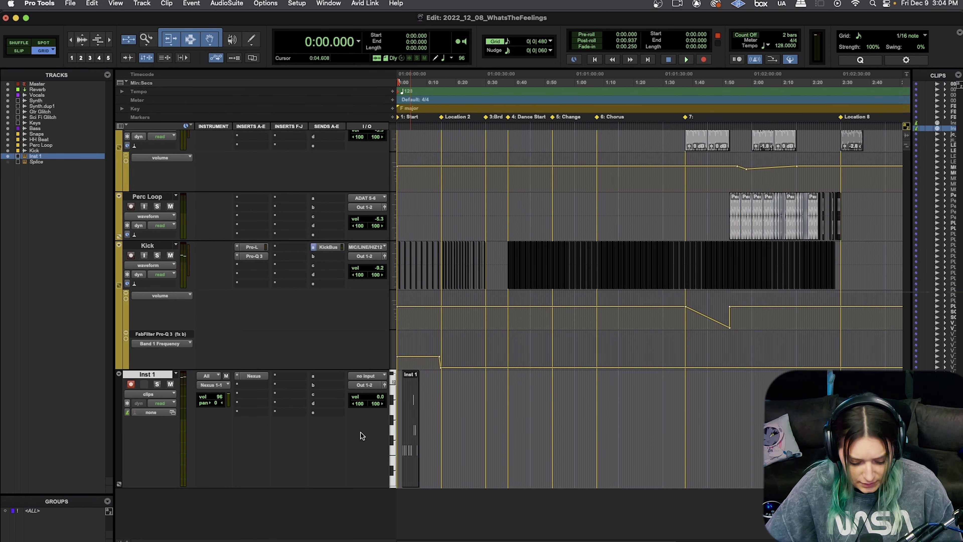
Switch Inst 1 to notes view, zoom to the first ten seconds, and draw a MIDI note
{"action": "key", "text": "super+bracketright"}
{"action": "key", "text": "super+bracketright"}
{"action": "key", "text": "super+bracketright"}
{"action": "key", "text": "super+bracketright"}
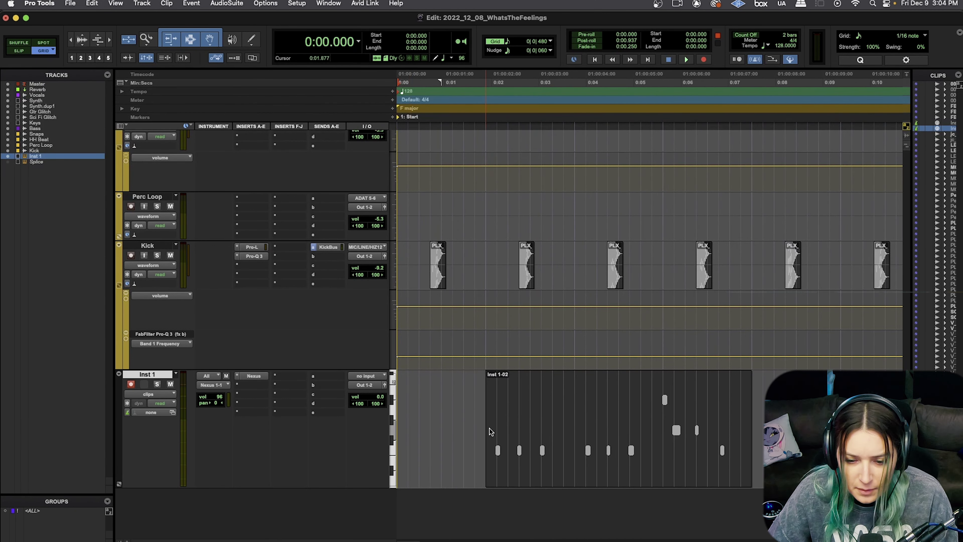
{"action": "left_click", "coordinate": [149, 393]}
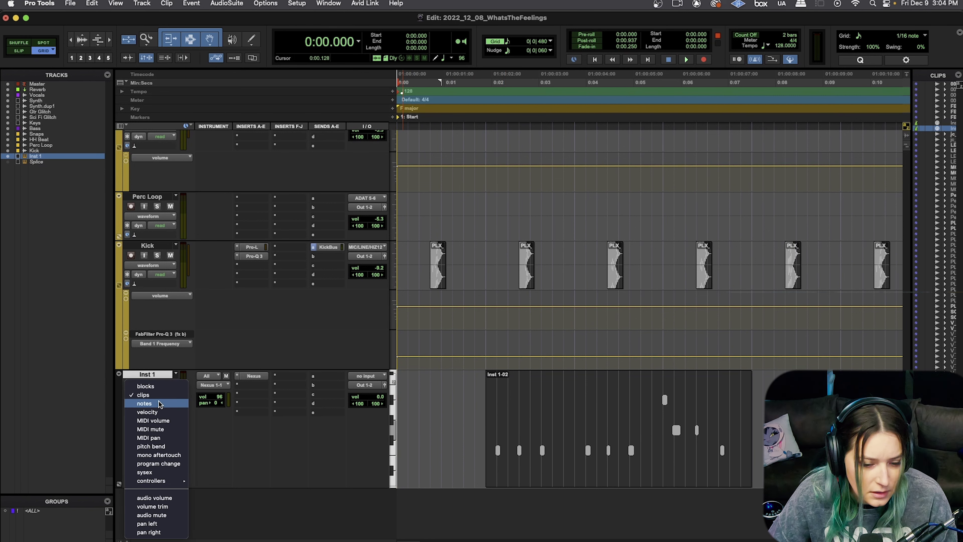
{"action": "left_click", "coordinate": [146, 403]}
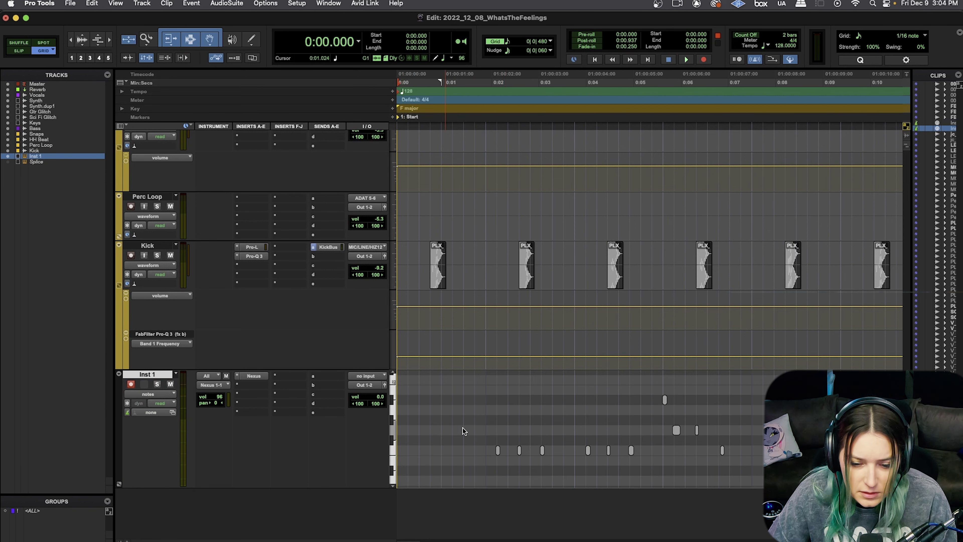
{"action": "left_click", "coordinate": [624, 395]}
{"action": "key", "text": "super+bracketright"}
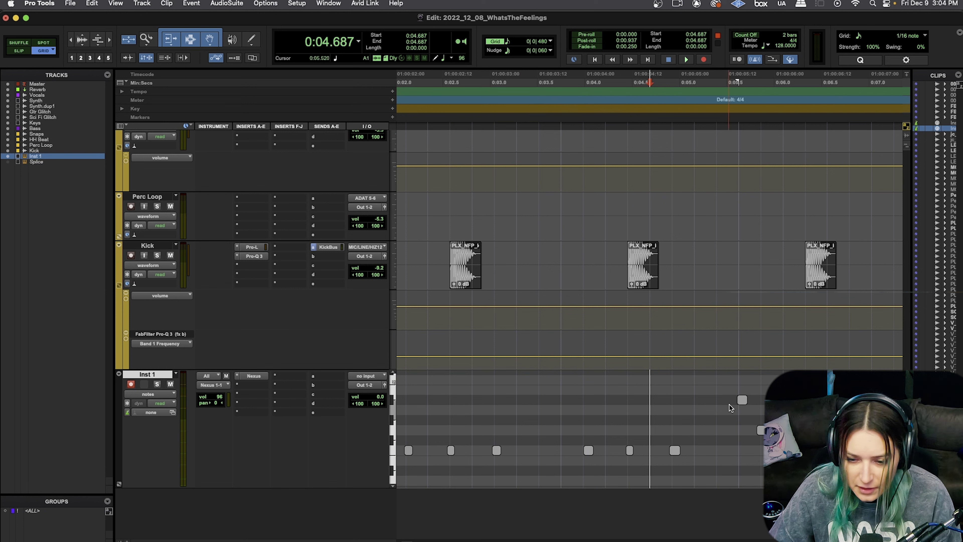
{"action": "key", "text": "super+bracketleft"}
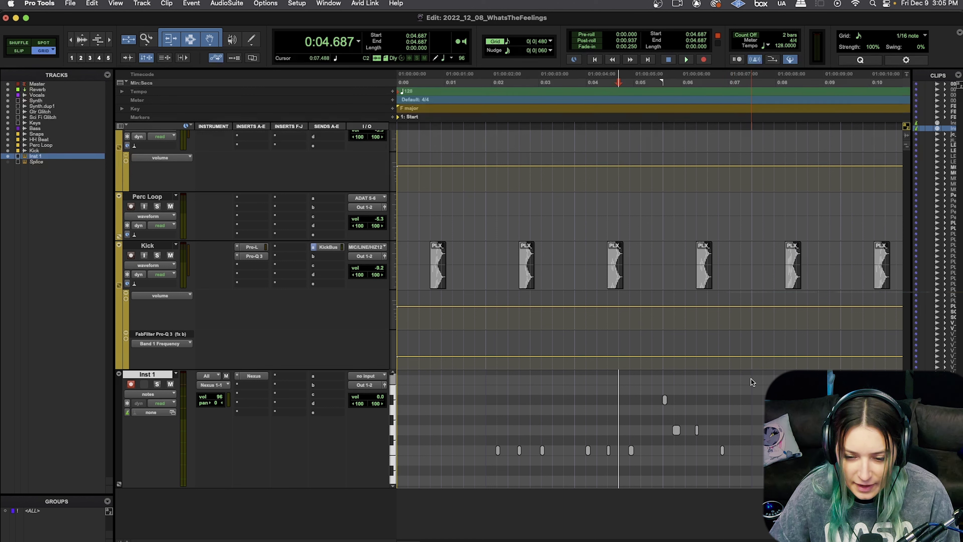
{"action": "left_click_drag", "start_coordinate": [750, 379], "coordinate": [484, 479]}
Undo the stray note and hide the Clips and Tracks lists to widen the timeline
{"action": "key", "text": "cmd+z"}
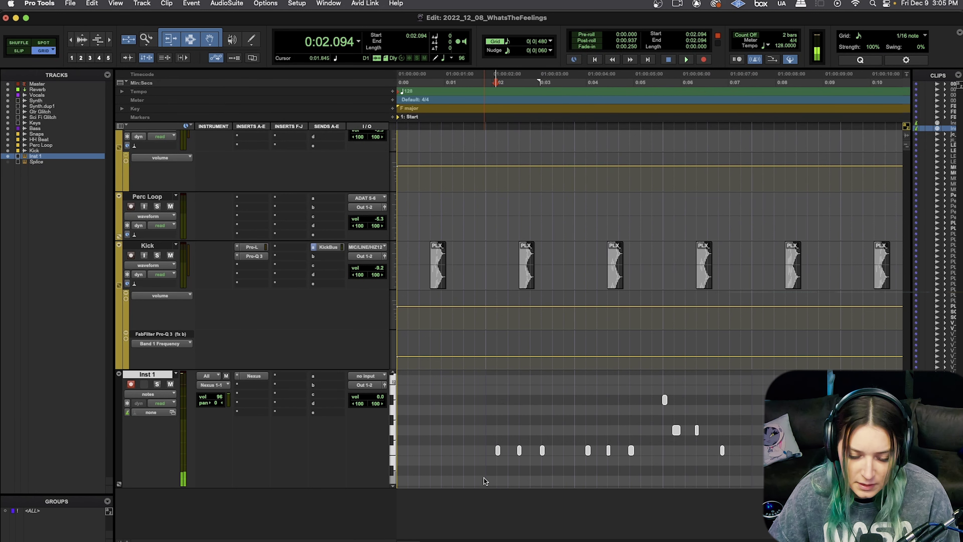
{"action": "key", "text": "cmd+]"}
{"action": "key", "text": "cmd+]"}
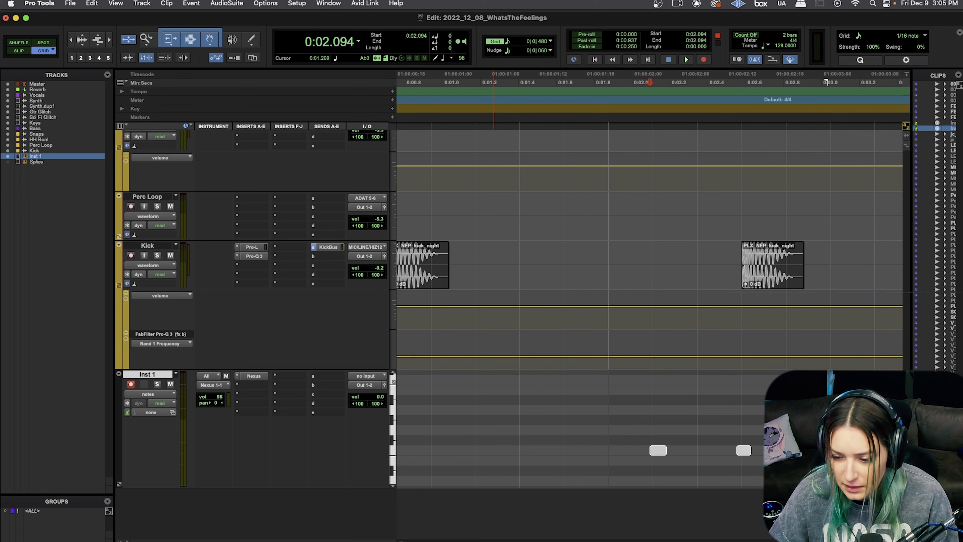
{"action": "scroll", "coordinate": [645, 266], "scroll_direction": "right", "scroll_amount": 3}
{"action": "key", "text": "ctrl+alt+super+l"}
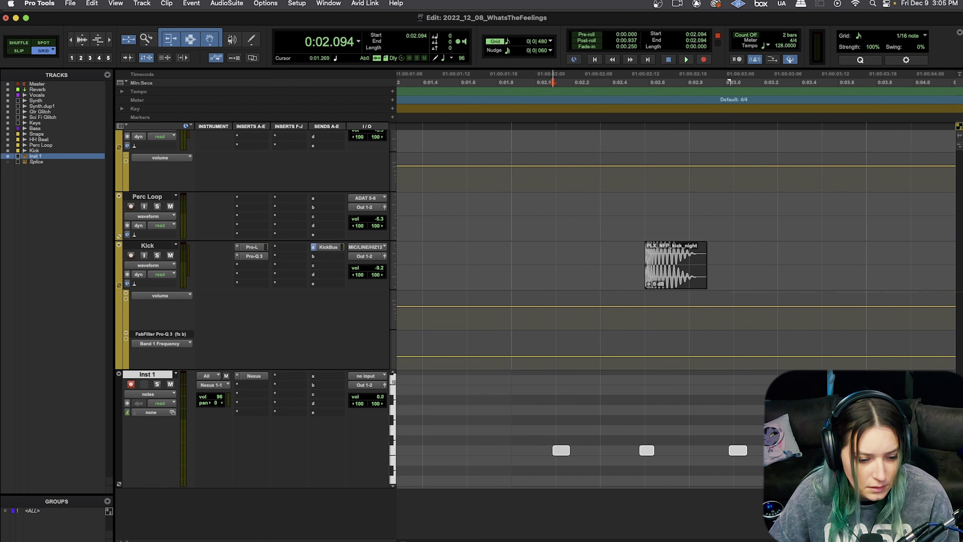
{"action": "key", "text": "ctrl+alt+super+t"}
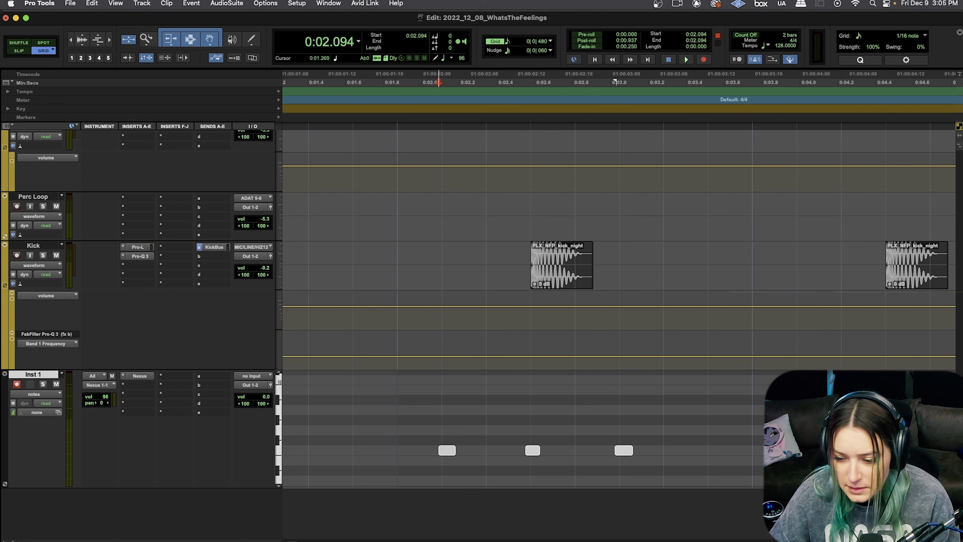
{"action": "scroll", "coordinate": [622, 266], "scroll_direction": "right", "scroll_amount": 5}
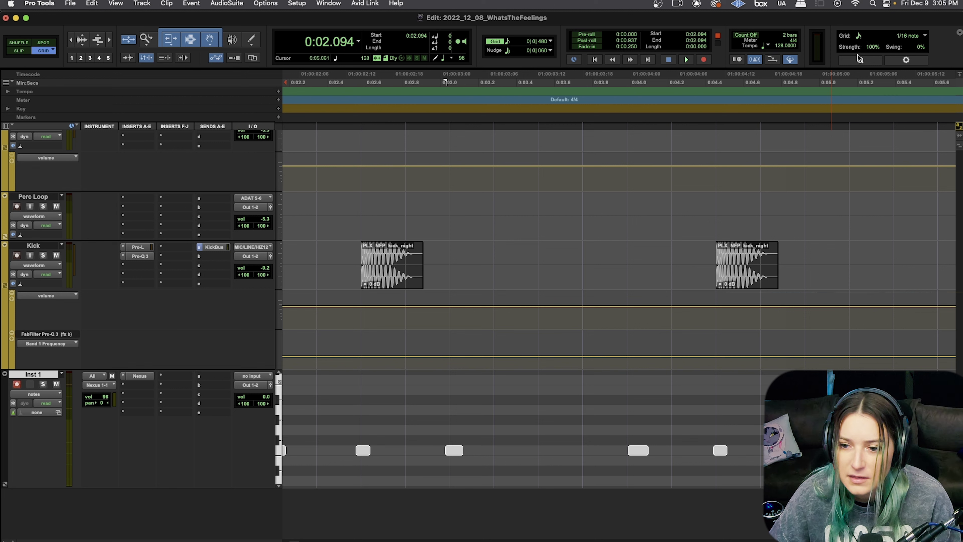
Trial-quantize the Inst 1 notes to the grid, undoing twice and adjusting strength before retrying
{"action": "left_click", "coordinate": [865, 62]}
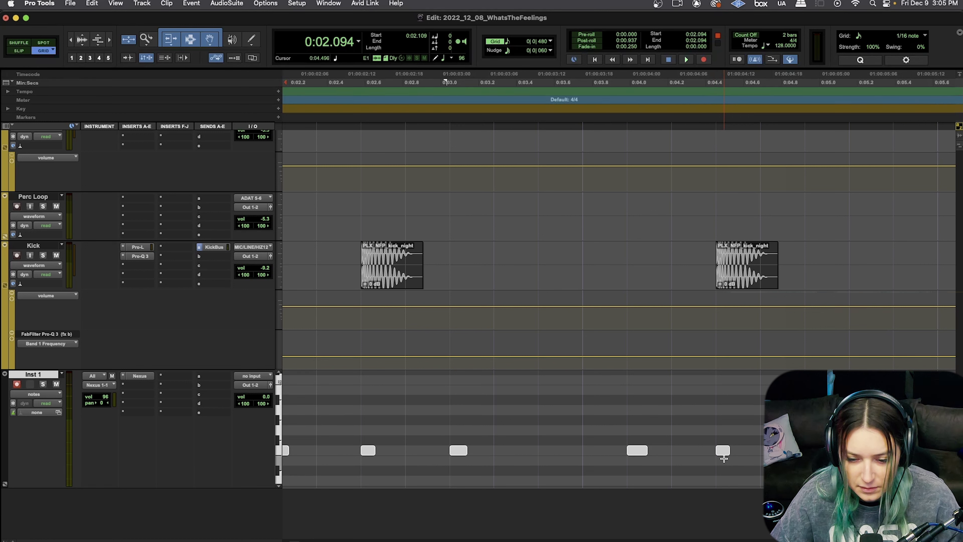
{"action": "key", "text": "super+z"}
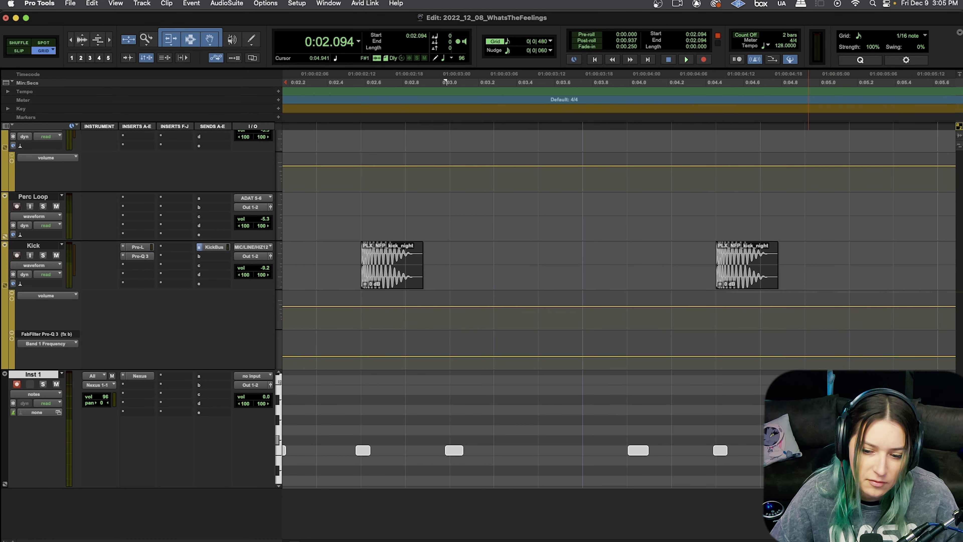
{"action": "left_click", "coordinate": [863, 63]}
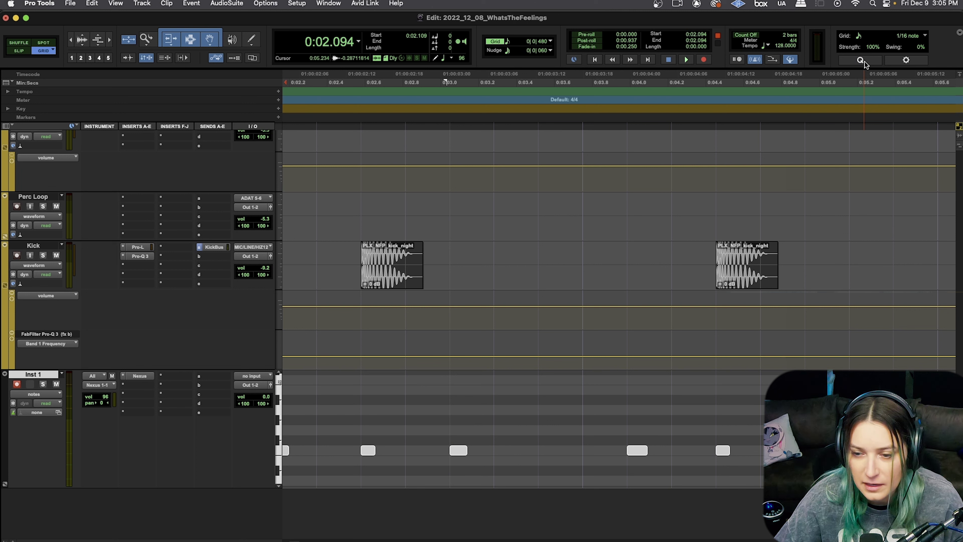
{"action": "key", "text": "super+z"}
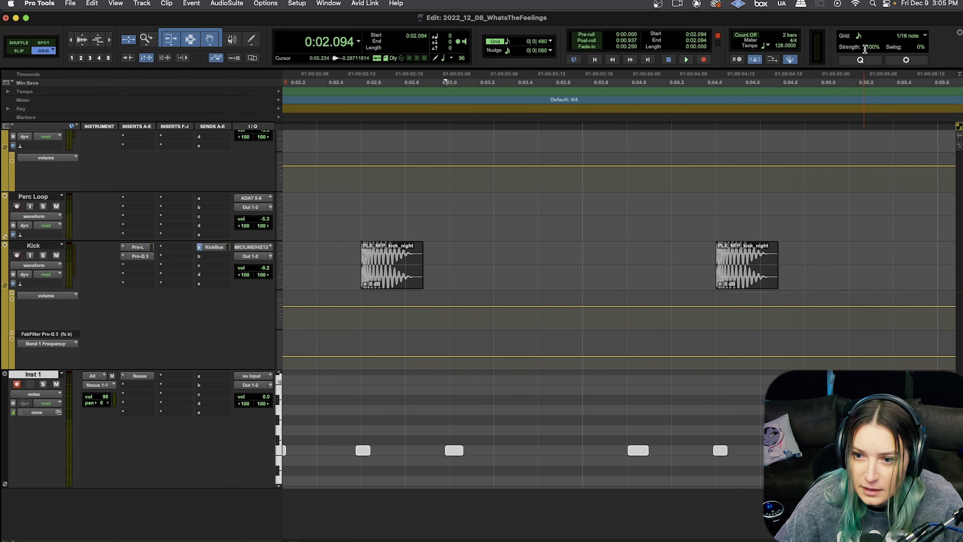
{"action": "left_click_drag", "start_coordinate": [880, 81], "coordinate": [881, 109]}
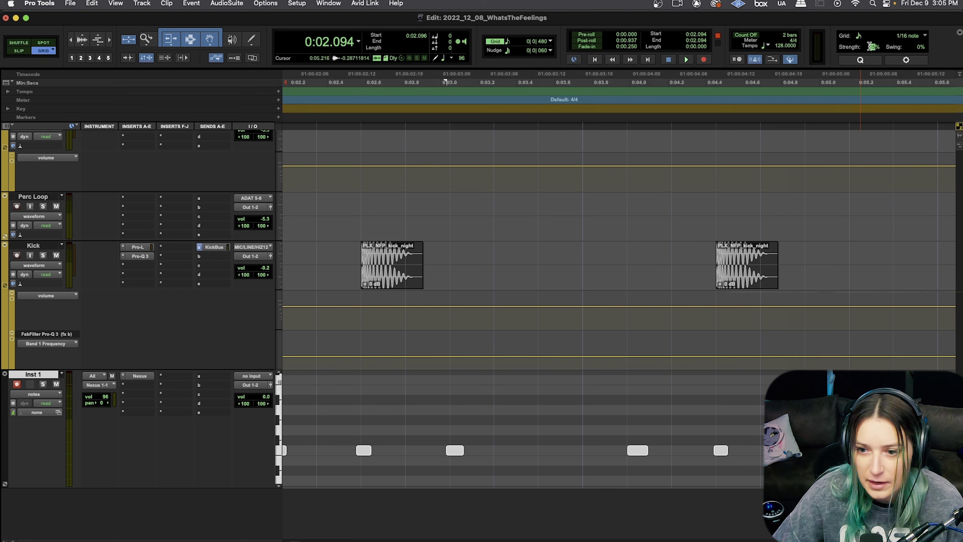
{"action": "left_click", "coordinate": [854, 60]}
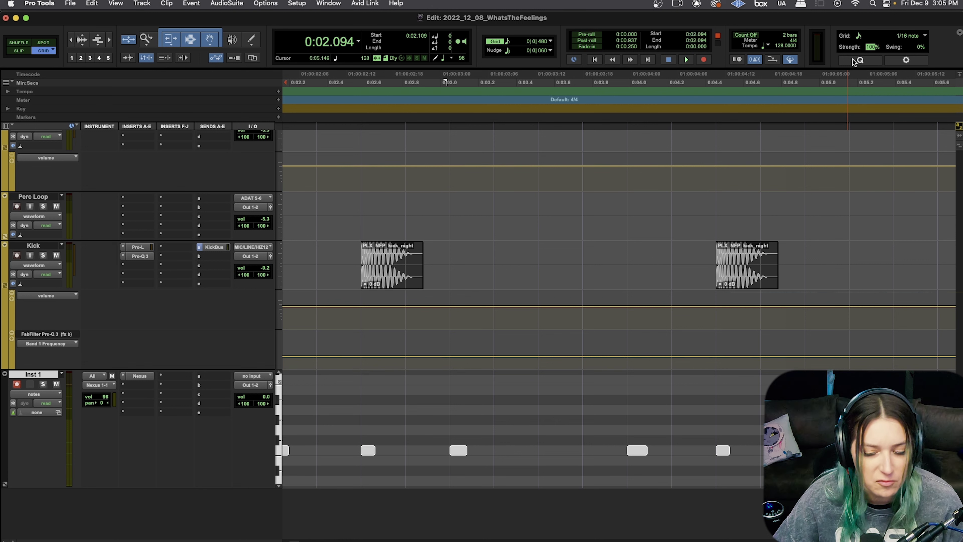
Set quantize strength to 64% and apply the quantize with Option-0
{"action": "left_click_drag", "start_coordinate": [868, 48], "coordinate": [879, 68]}
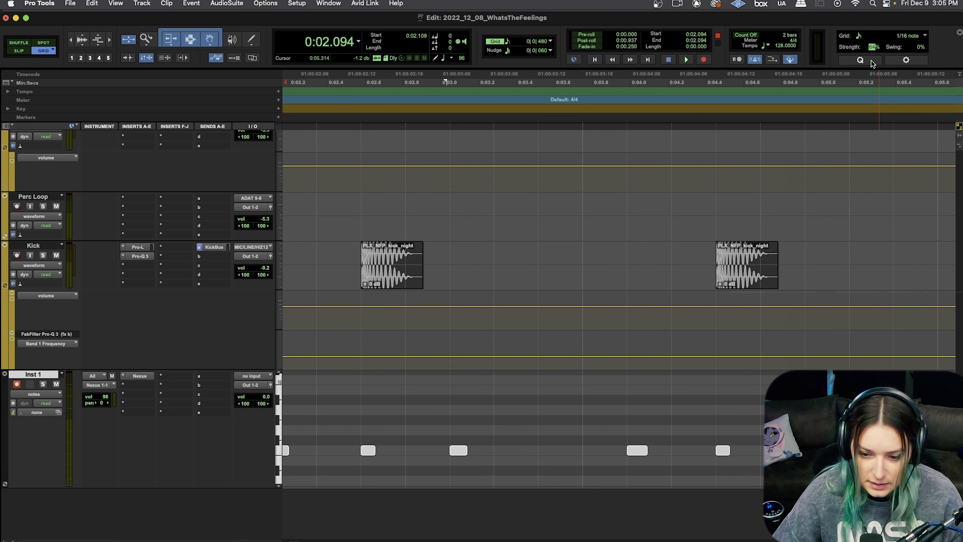
{"action": "left_click_drag", "start_coordinate": [872, 63], "coordinate": [942, 64]}
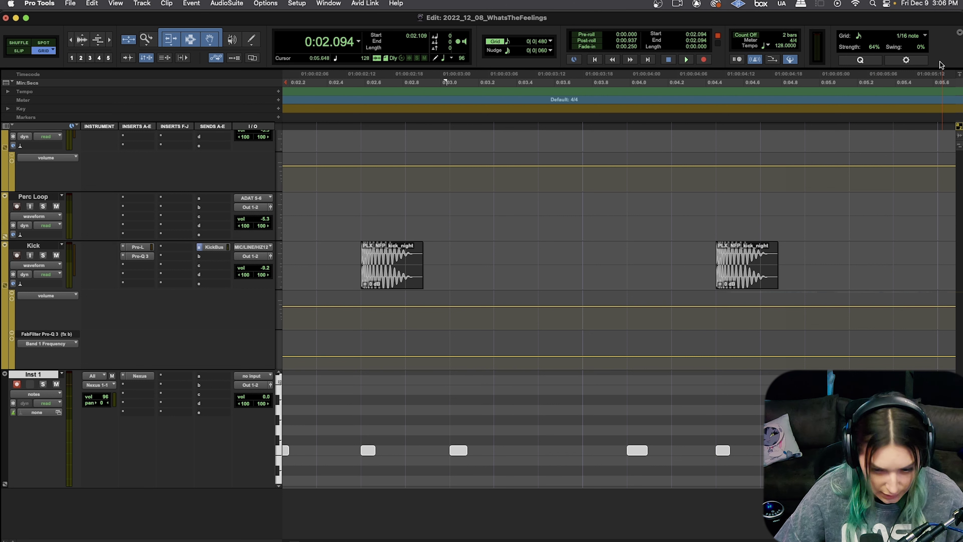
{"action": "key", "text": "alt+0"}
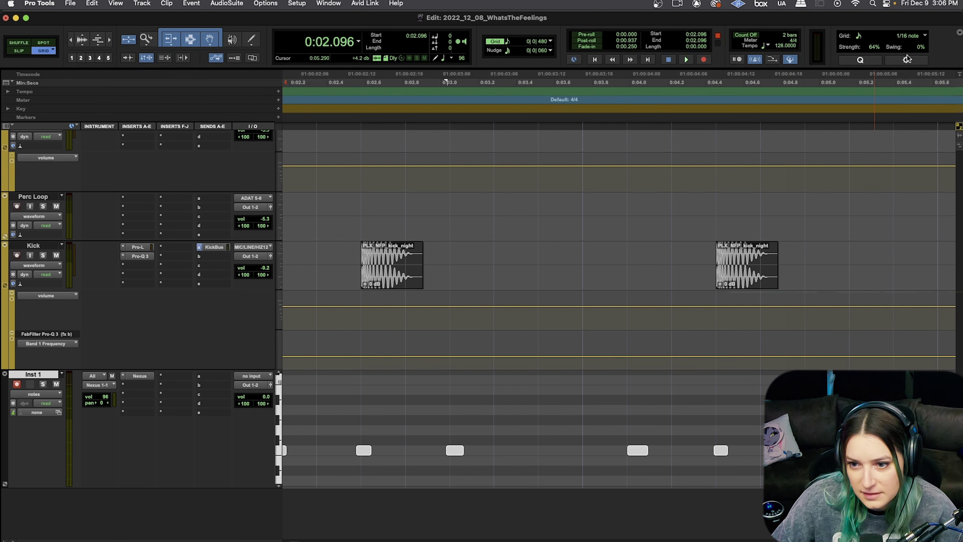
{"action": "left_click", "coordinate": [906, 60]}
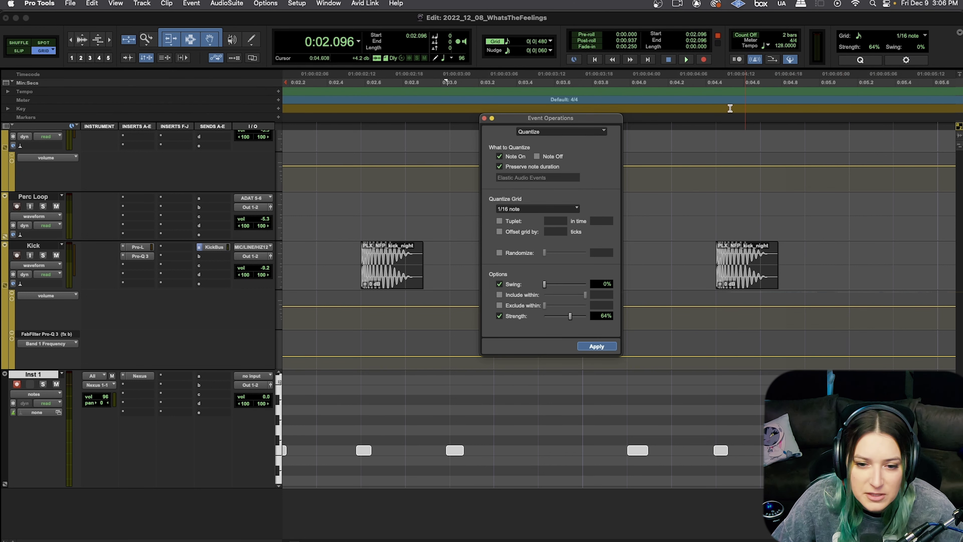
{"action": "left_click", "coordinate": [573, 134]}
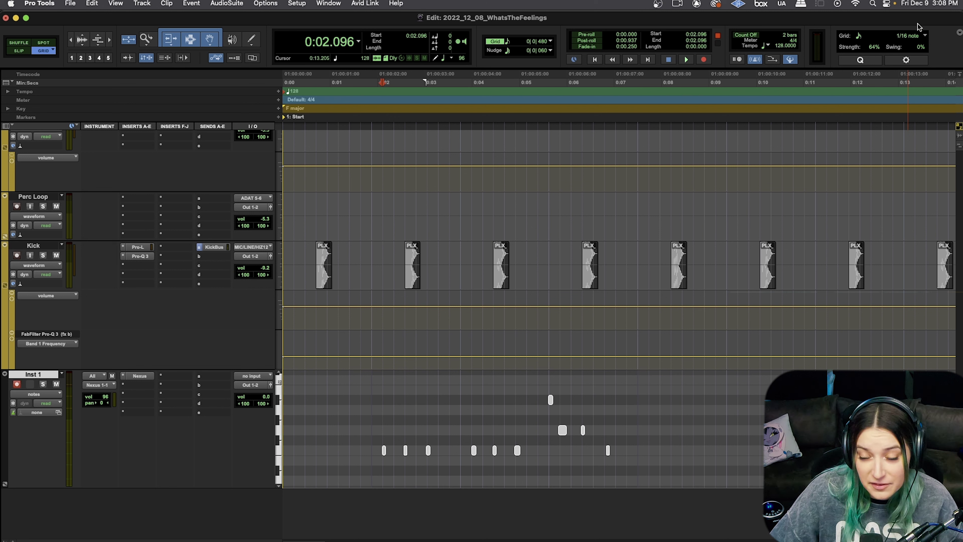
{"action": "left_click", "coordinate": [960, 34]}
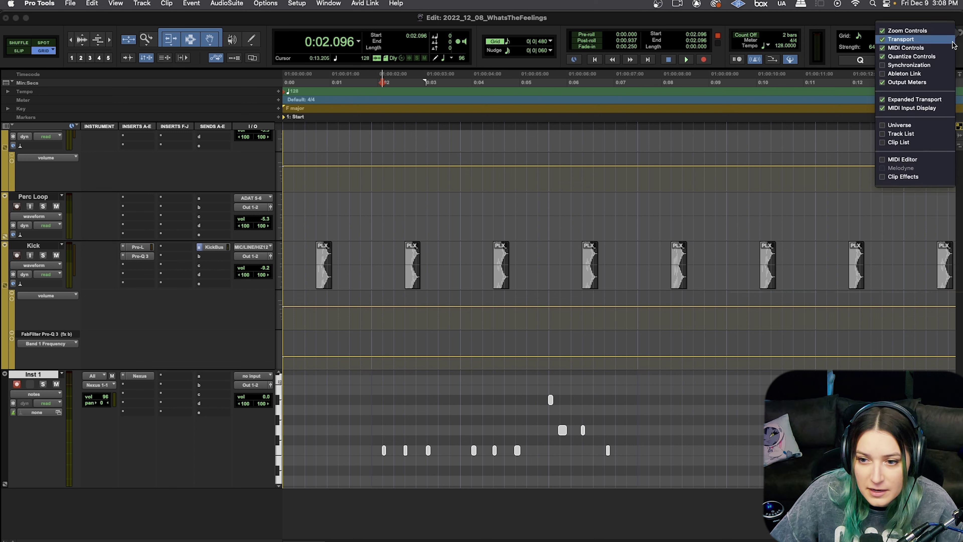
{"action": "left_click", "coordinate": [945, 57]}
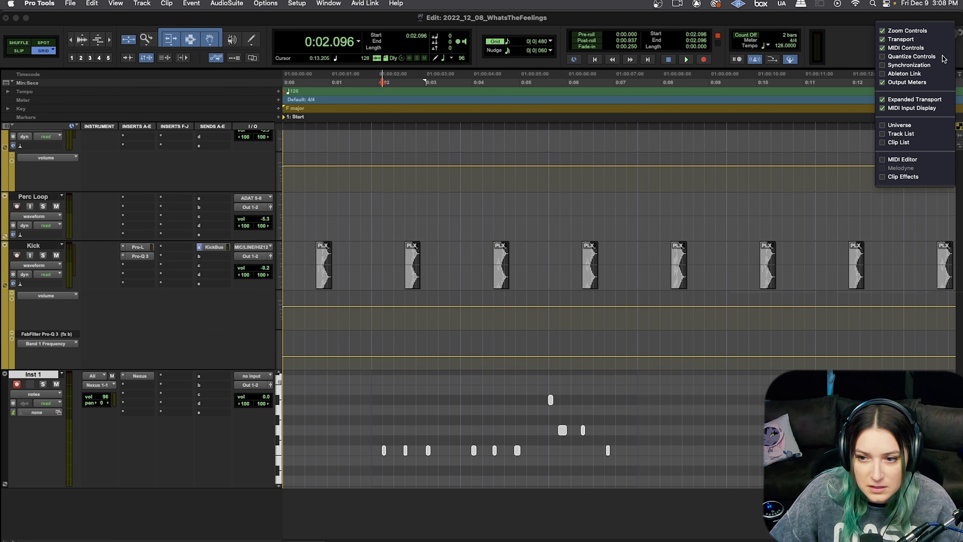
{"action": "left_click", "coordinate": [838, 19]}
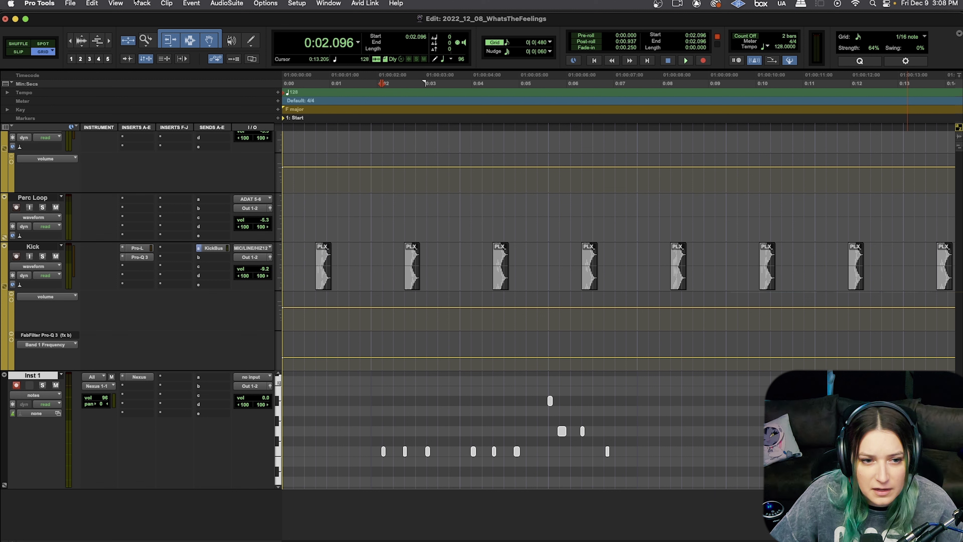
{"action": "left_click", "coordinate": [191, 3]}
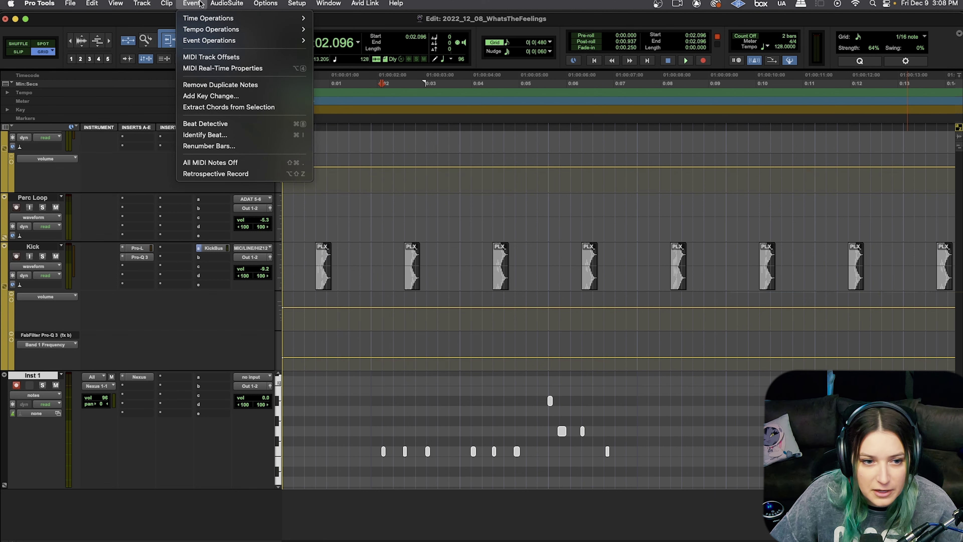
{"action": "left_click", "coordinate": [200, 4]}
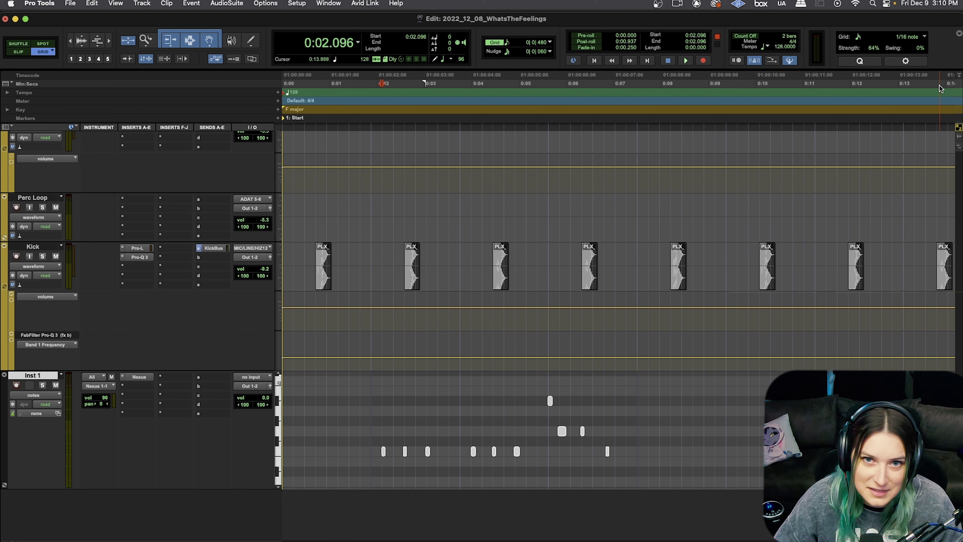
Toggle record-enable on the Inst 1 Nexus track with Shift+R, twice
{"action": "key", "text": "shift+r"}
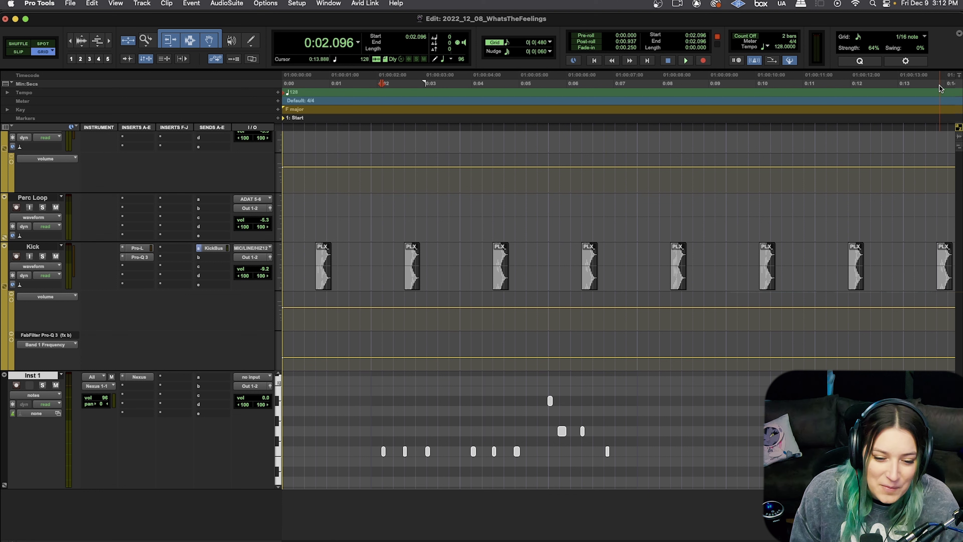
{"action": "key", "text": "shift+r"}
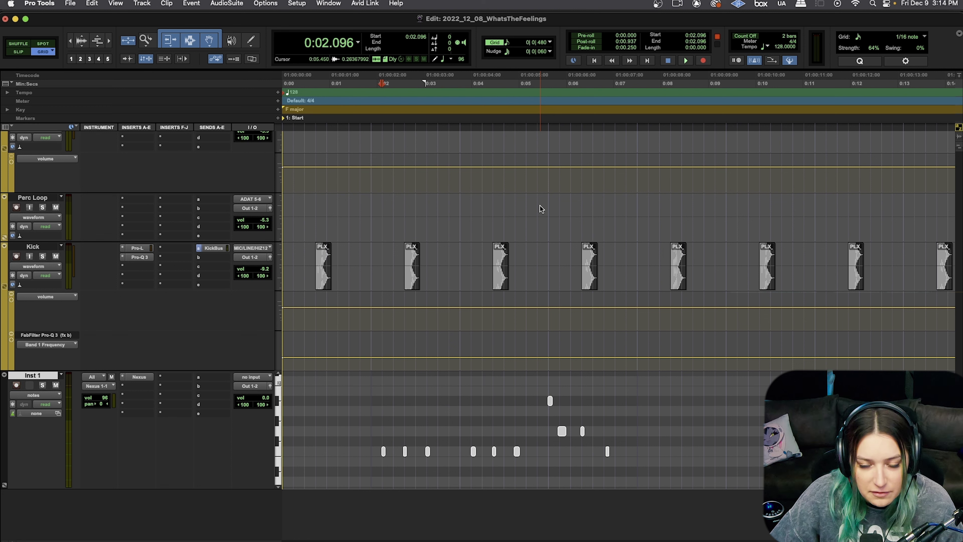
Select 0:05.390–0:06.328 on Perc Loop, then select the Kick clip at 0:06.328
{"action": "left_click_drag", "start_coordinate": [541, 208], "coordinate": [585, 213]}
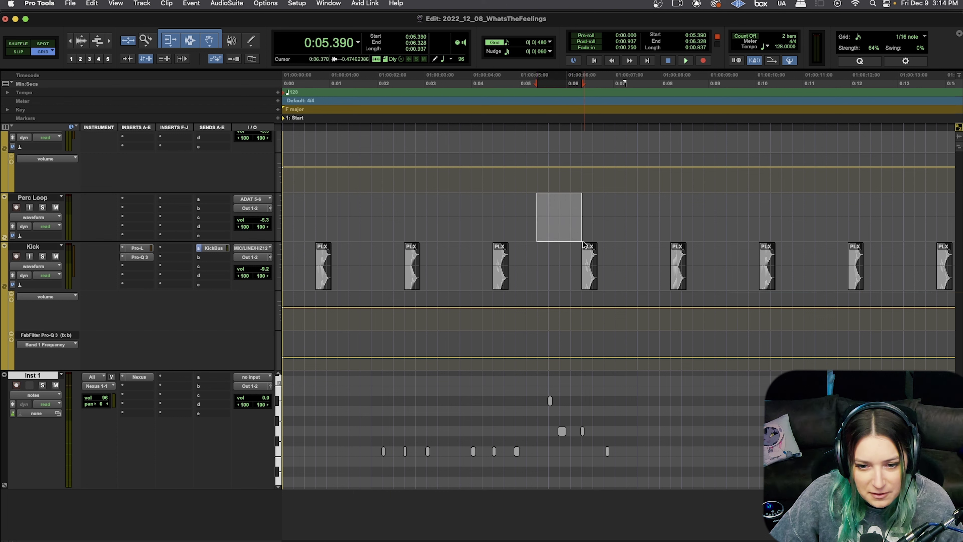
{"action": "left_click", "coordinate": [586, 280]}
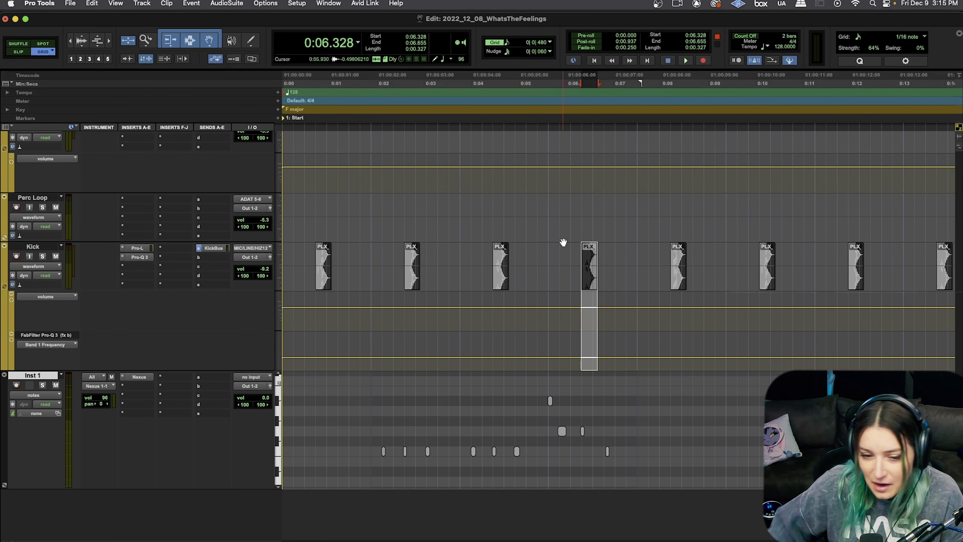
Browse an Inst 1 insert's multichannel plug-ins by vendor, past HOFA, to Tokyo Dawn Labs TDR
{"action": "left_click", "coordinate": [126, 396]}
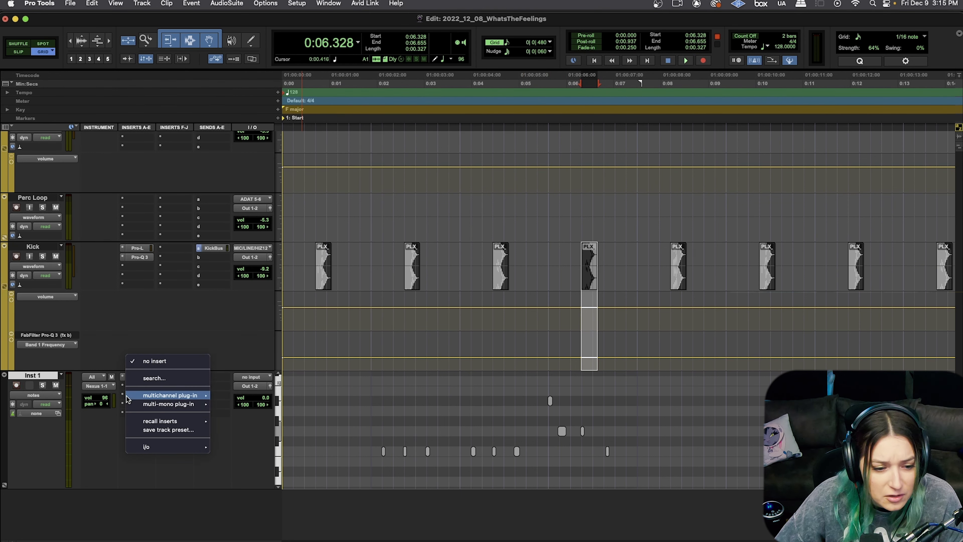
{"action": "mouse_move", "coordinate": [128, 396]}
{"action": "mouse_move", "coordinate": [280, 493]}
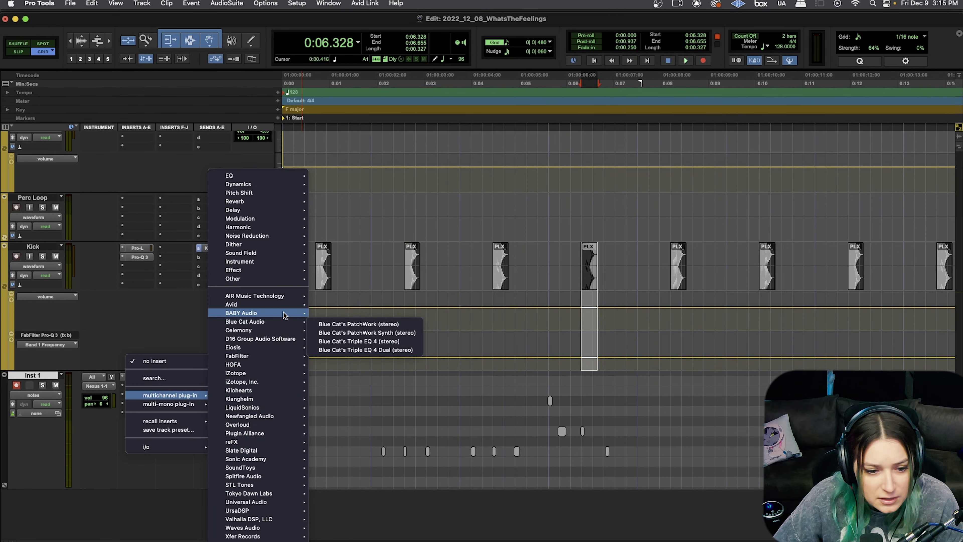
{"action": "mouse_move", "coordinate": [284, 312]}
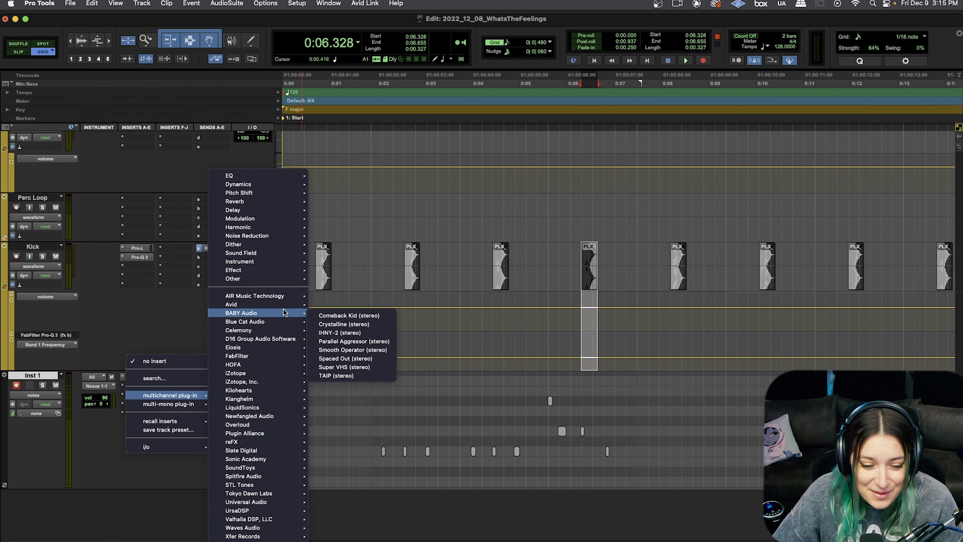
{"action": "mouse_move", "coordinate": [277, 517]}
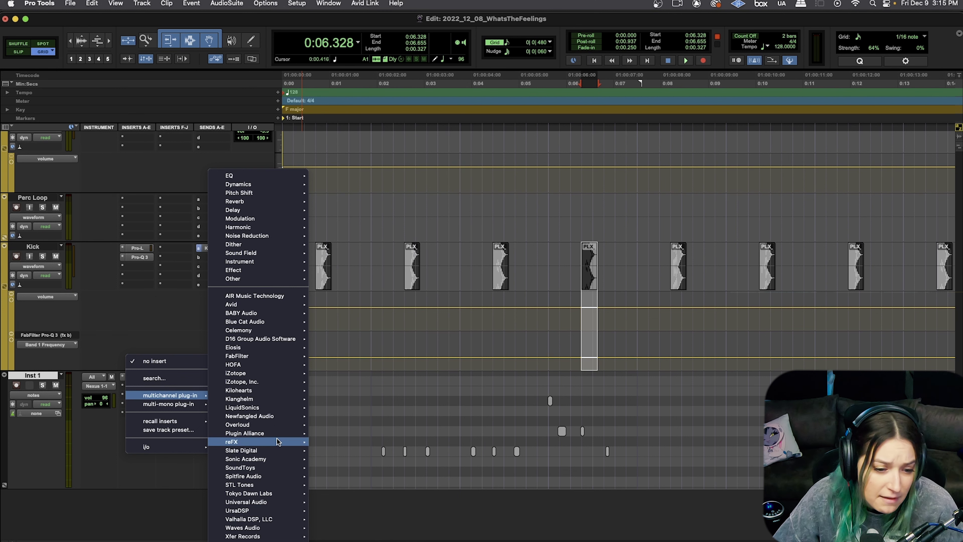
{"action": "mouse_move", "coordinate": [276, 358]}
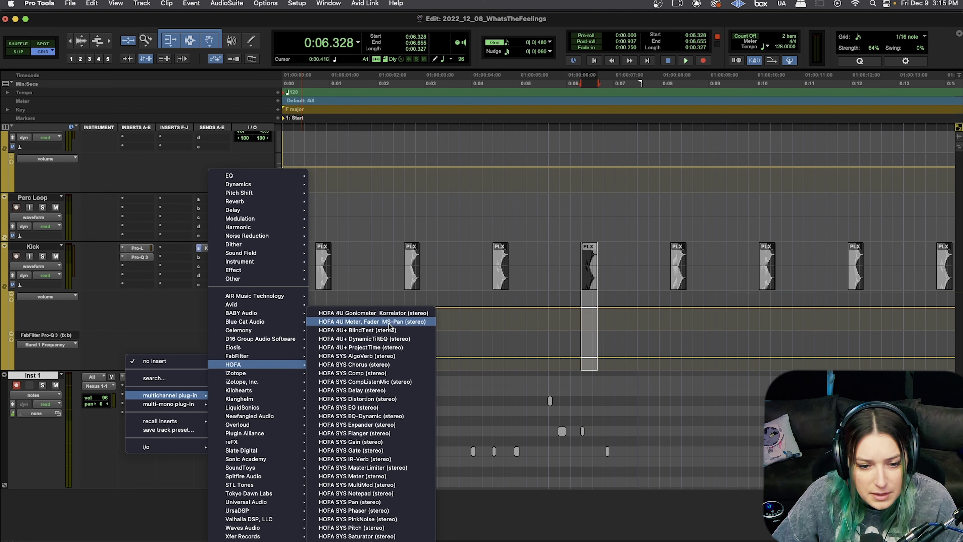
{"action": "mouse_move", "coordinate": [249, 494]}
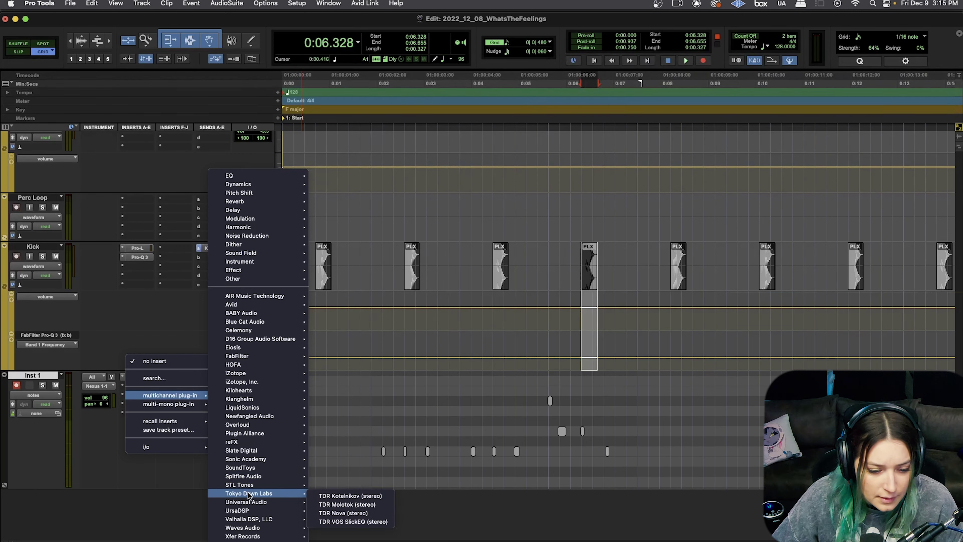
{"action": "mouse_move", "coordinate": [261, 538]}
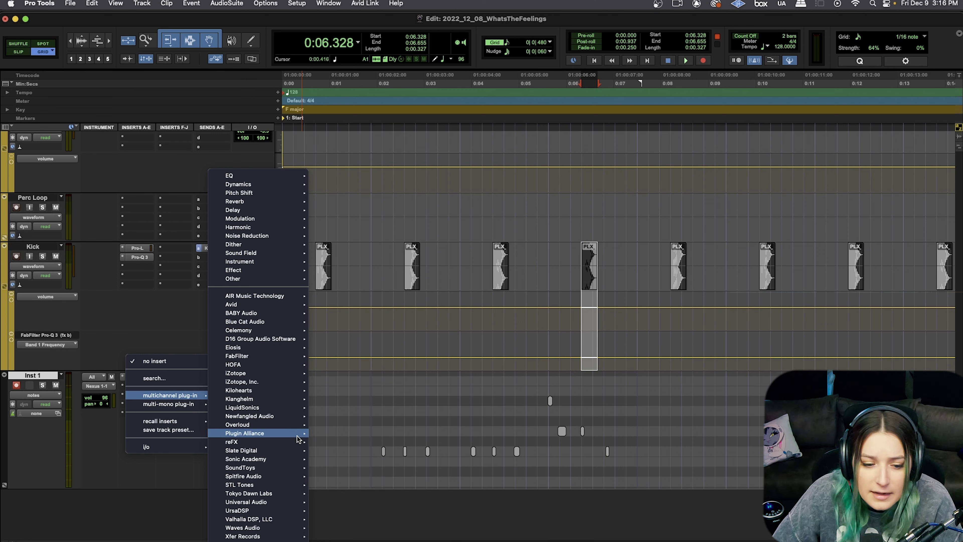
Browse the multichannel insert vendor list from Xfer Records through STL Tones to Plugin Alliance
{"action": "mouse_move", "coordinate": [291, 433]}
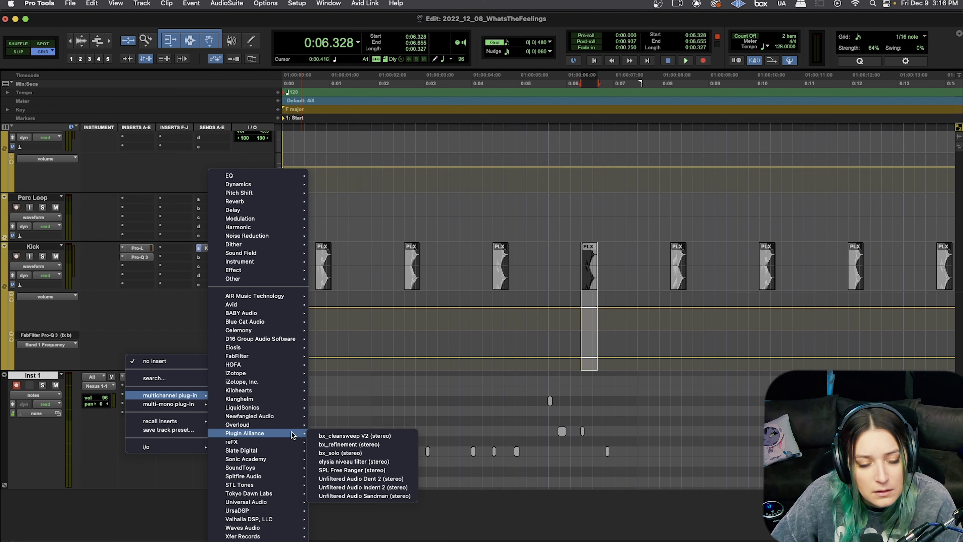